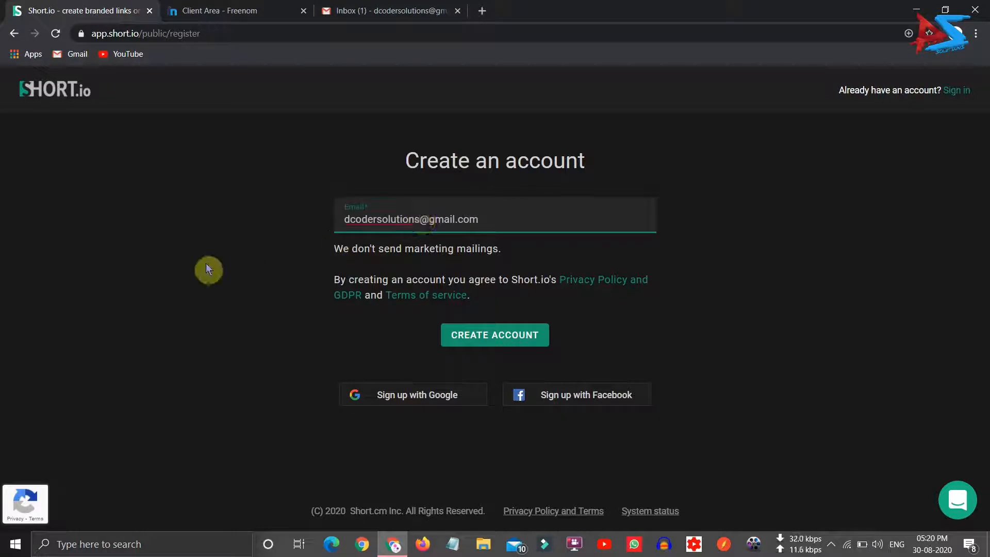
# Create the account with the entered e-mail address, and confirm that address through the Short.io message in Gmail
pyautogui.click(485, 344)
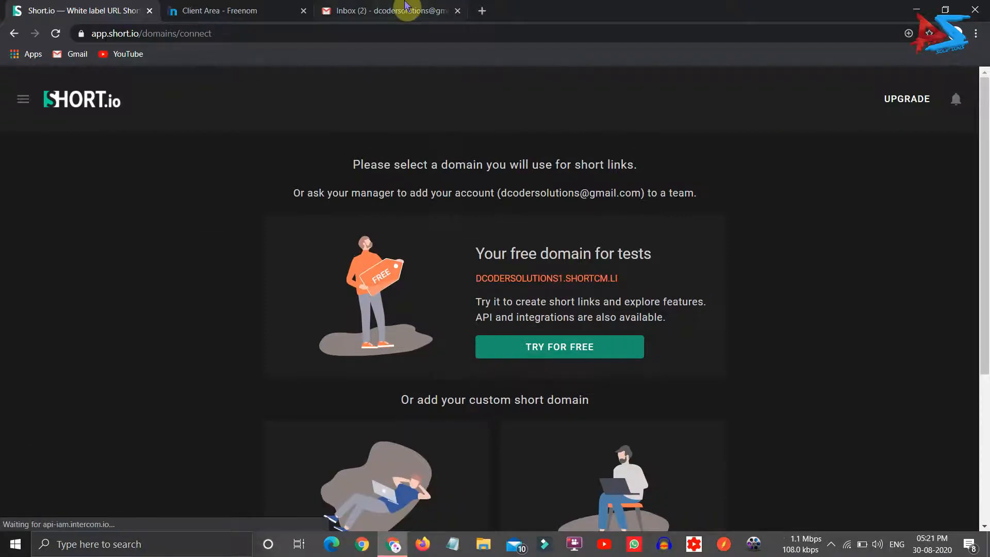
pyautogui.click(406, 7)
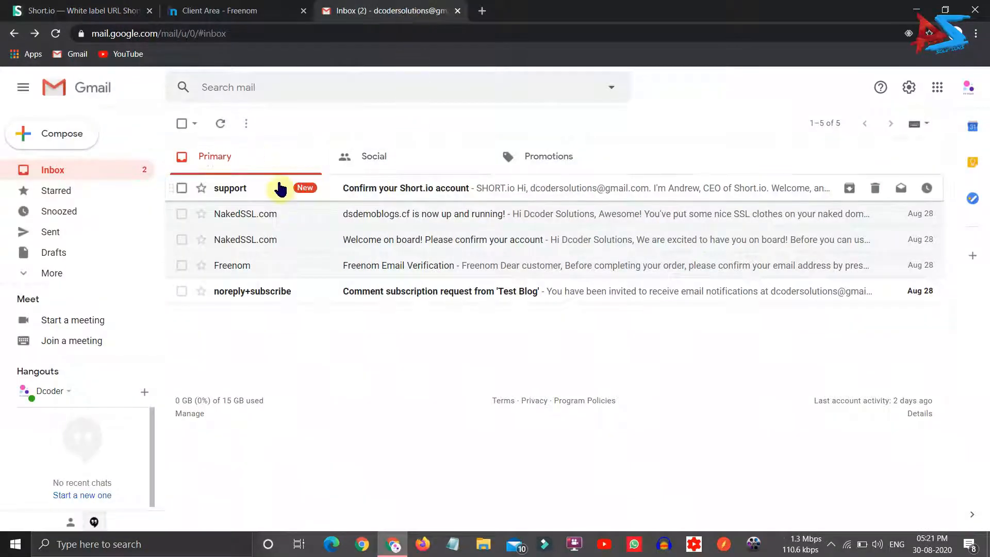
pyautogui.click(399, 201)
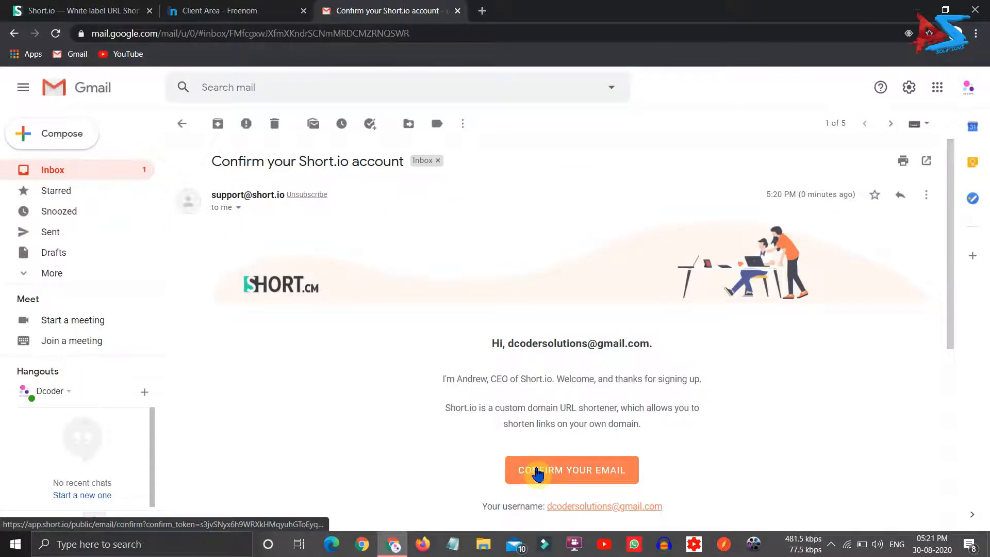
pyautogui.click(538, 471)
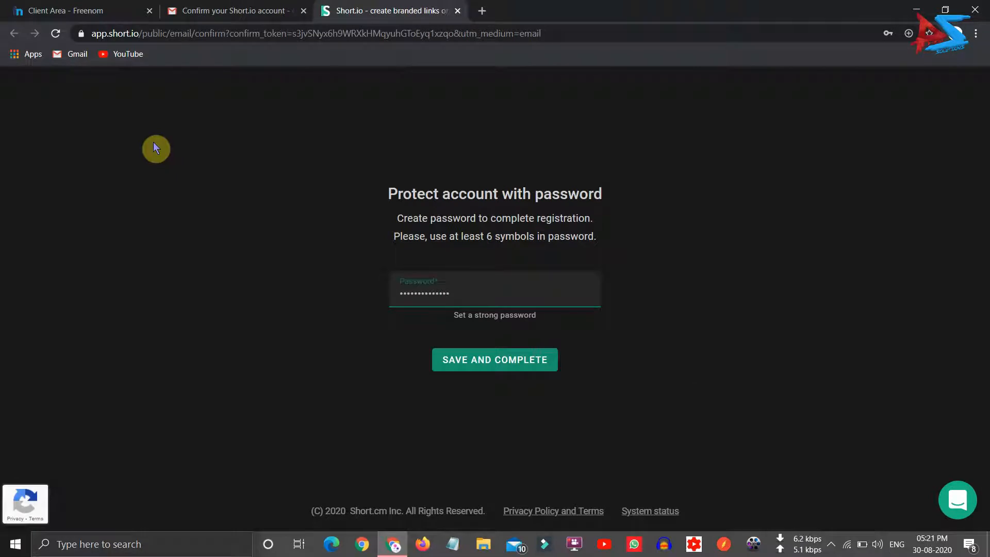
# Complete the registration with the account password and decline saving the password in the browser
pyautogui.click(451, 375)
pyautogui.click(452, 359)
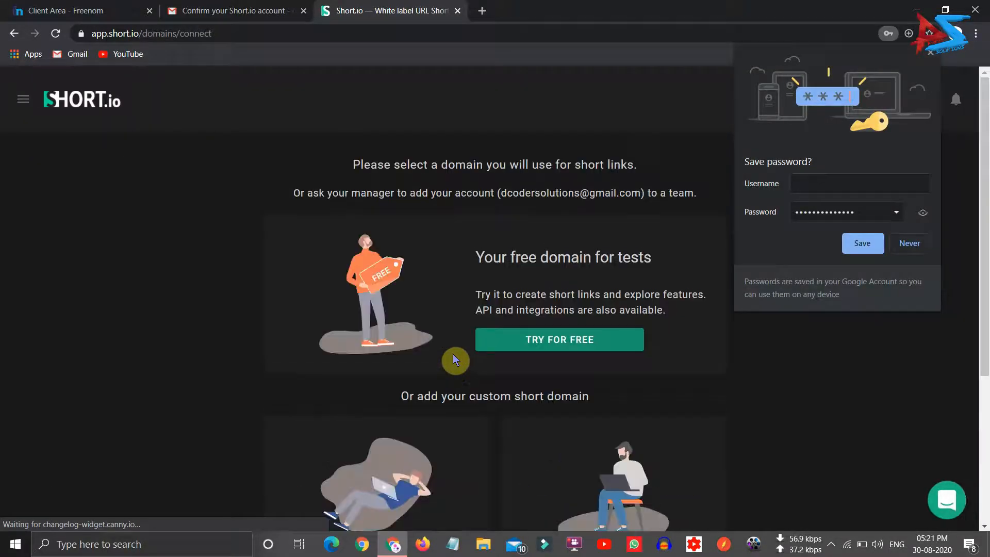
pyautogui.click(922, 243)
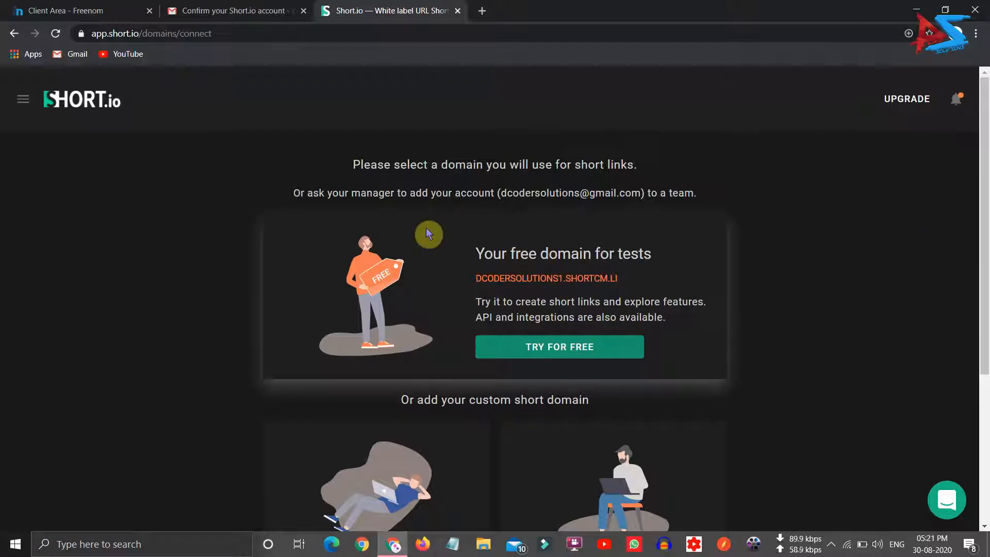
# Accept the free test domain and start connecting an own existing domain for short links
pyautogui.click(547, 356)
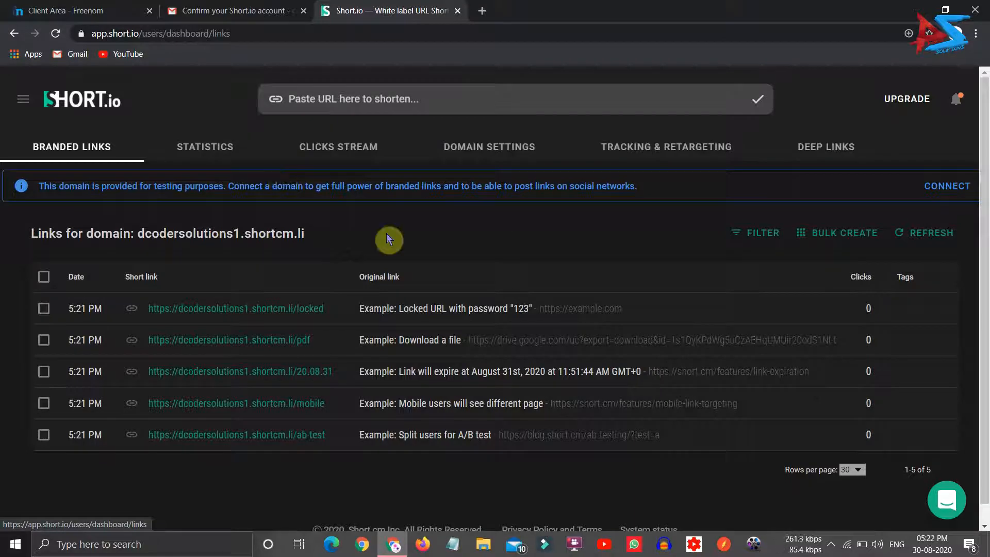
pyautogui.click(936, 195)
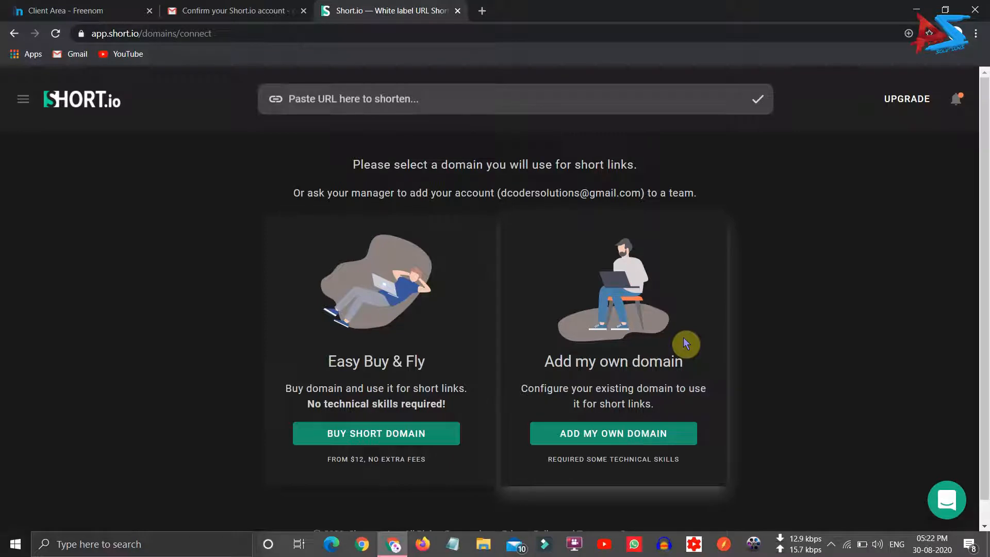
pyautogui.click(591, 443)
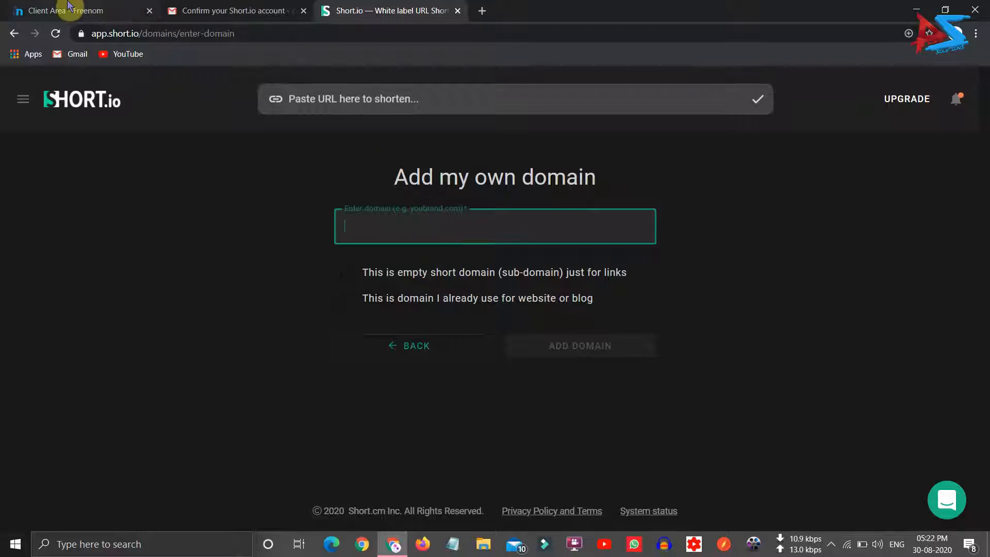
# Copy the domain name dsdemoblogs.cf from the Freenom domain list and enter it as the own domain in Short.io
pyautogui.click(89, 11)
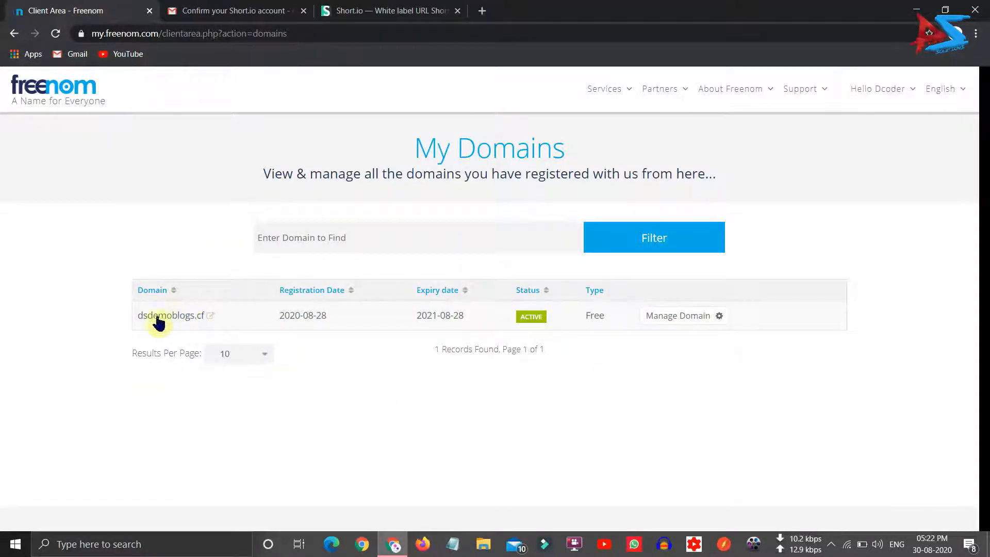
pyautogui.moveTo(135, 313); pyautogui.dragTo(201, 330)
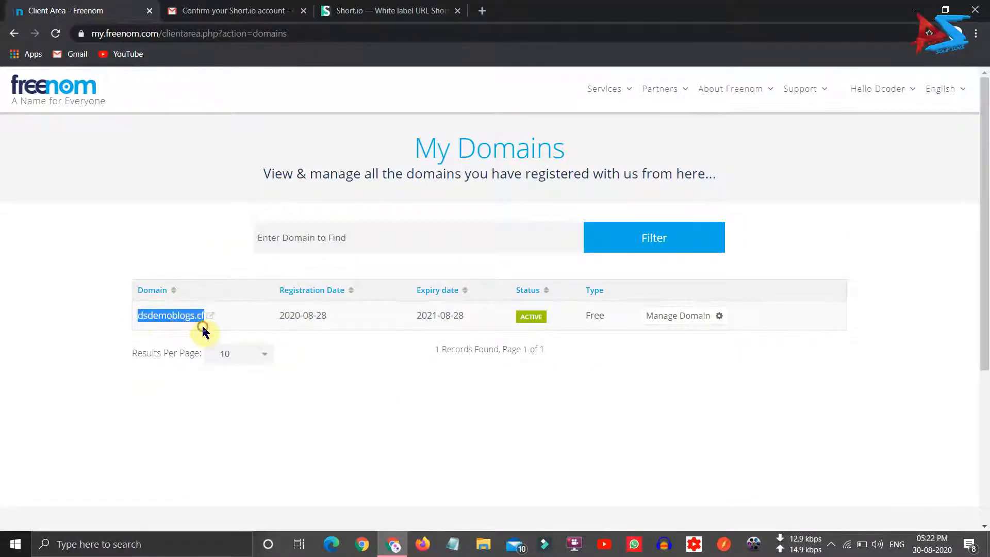
pyautogui.click(203, 331)
pyautogui.click(359, 6)
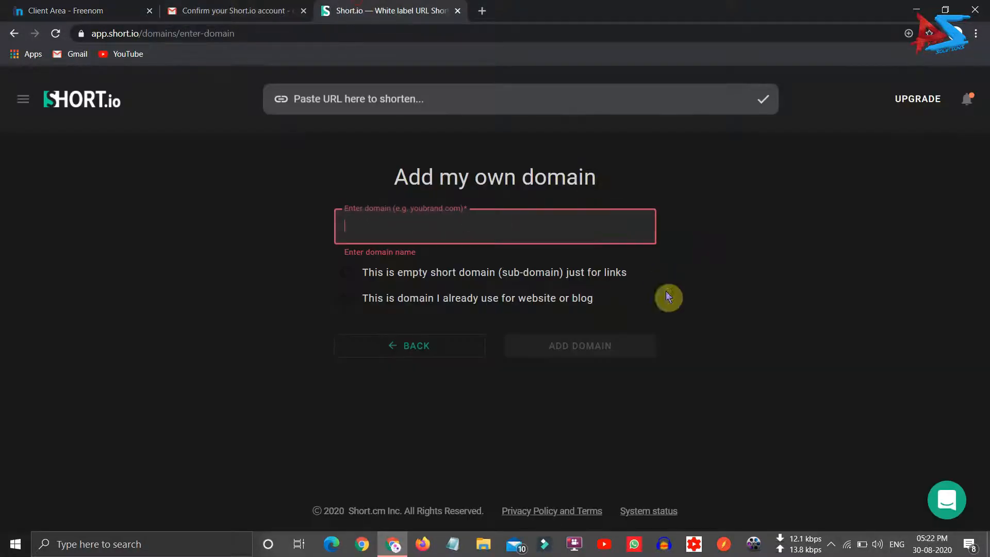
pyautogui.click(449, 237)
pyautogui.write('dsdemoblogs.cf')
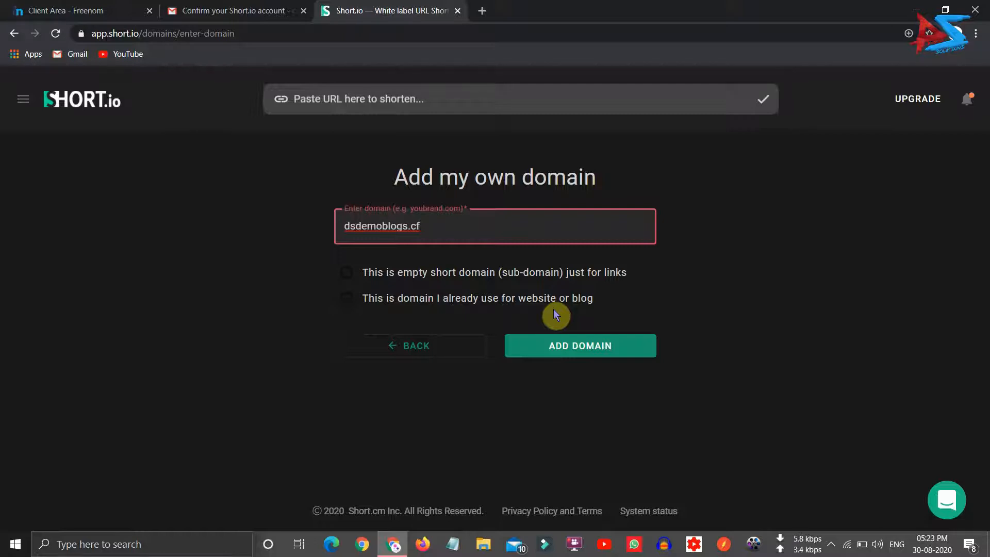
pyautogui.click(411, 302)
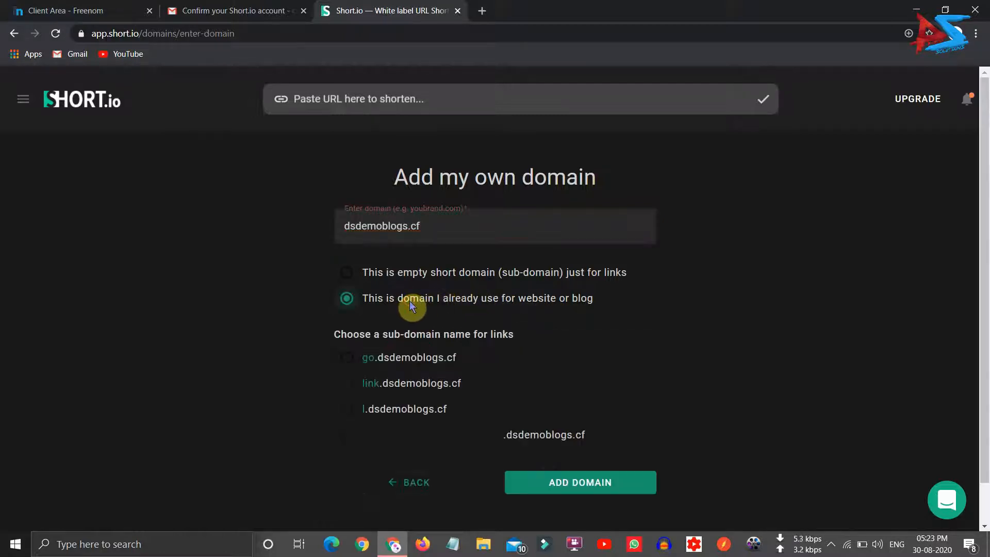
pyautogui.scroll(-1, 409, 354)
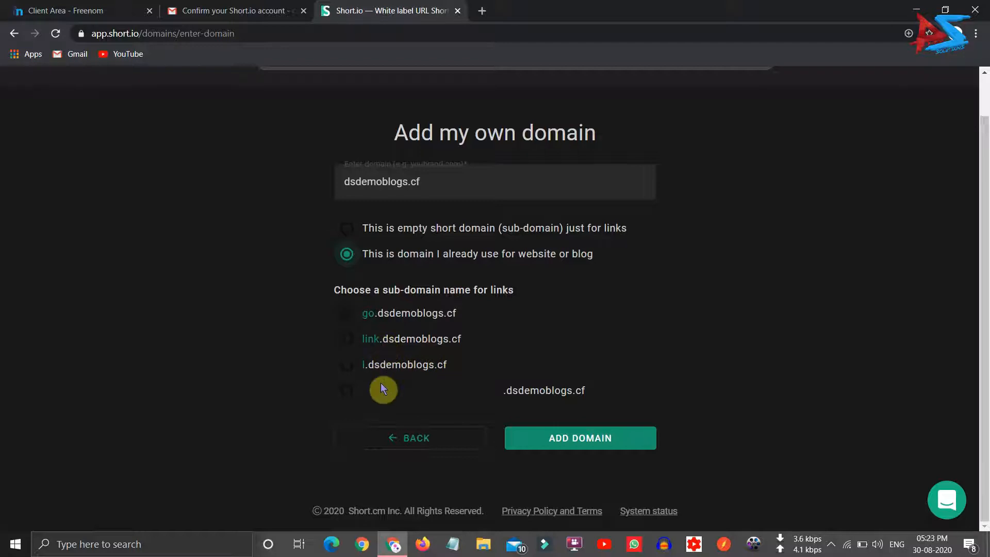
pyautogui.click(380, 399)
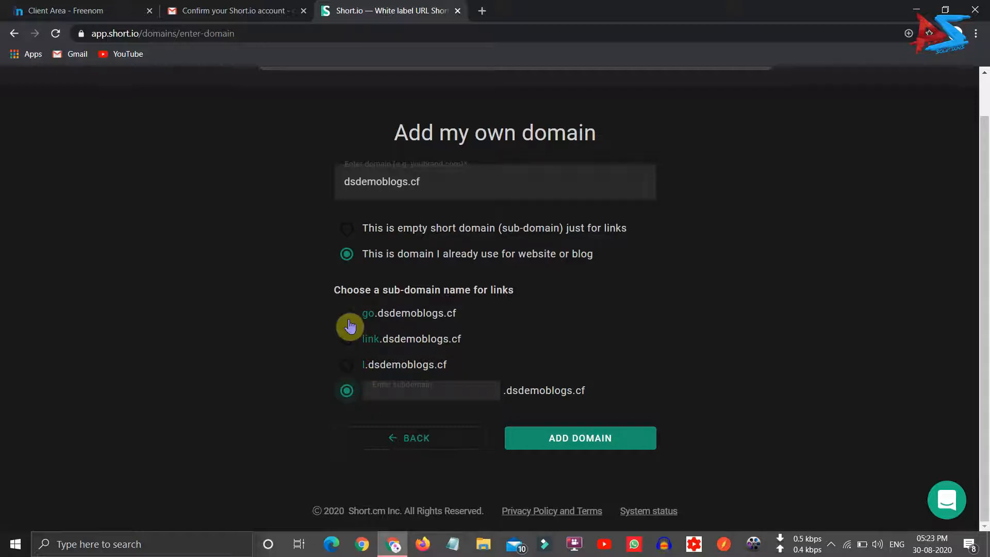
# Mark dsdemoblogs.cf as an empty short domain just for links, and add it to show its DNS setup instructions
pyautogui.click(347, 234)
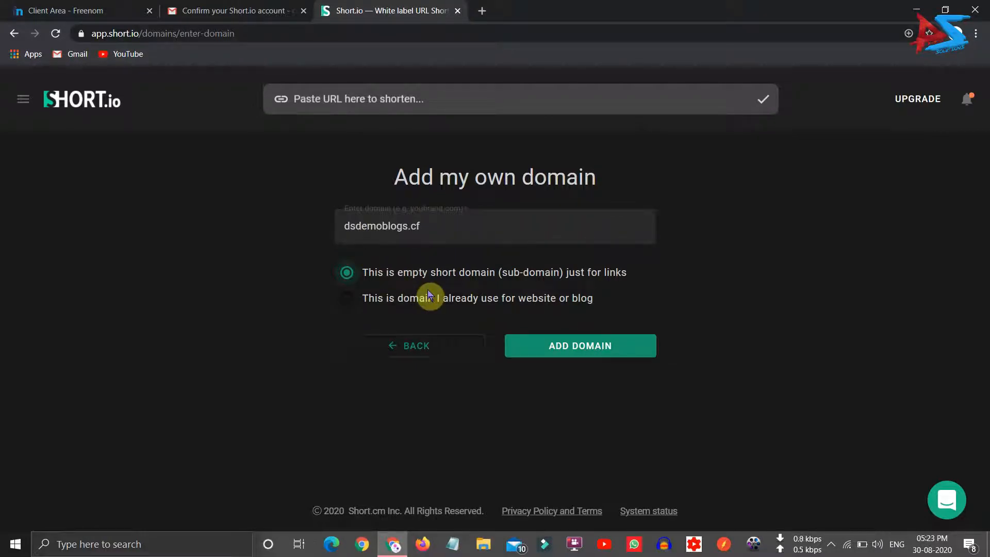
pyautogui.click(539, 353)
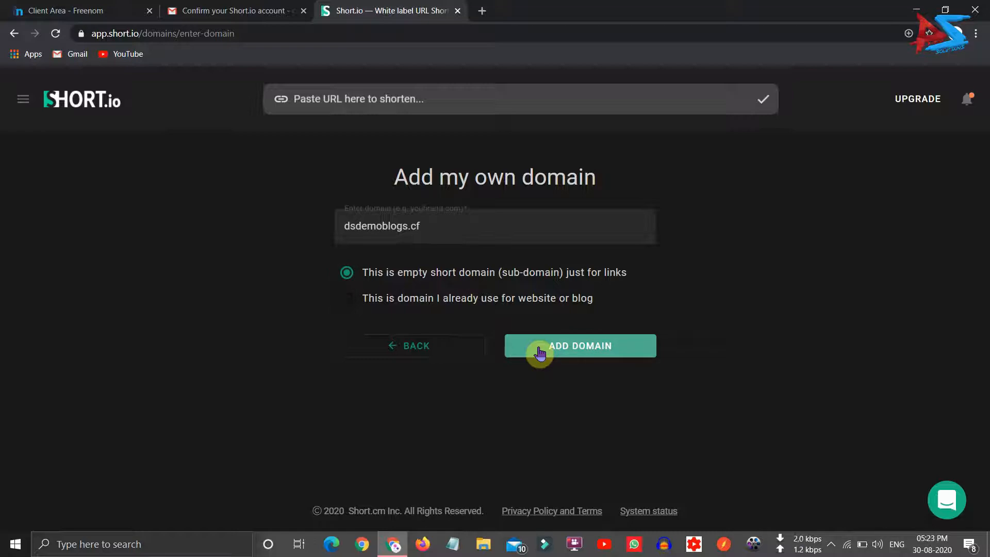
pyautogui.scroll(-1, 222, 411)
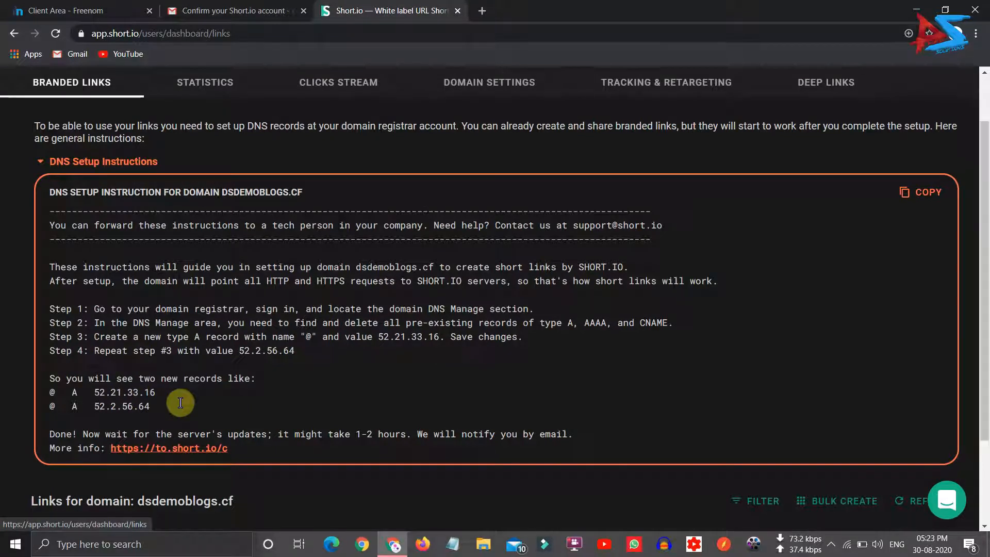
# Switch to Freenom to manage dsdemoblogs.cf, and sign in again with the Google account
pyautogui.click(31, 10)
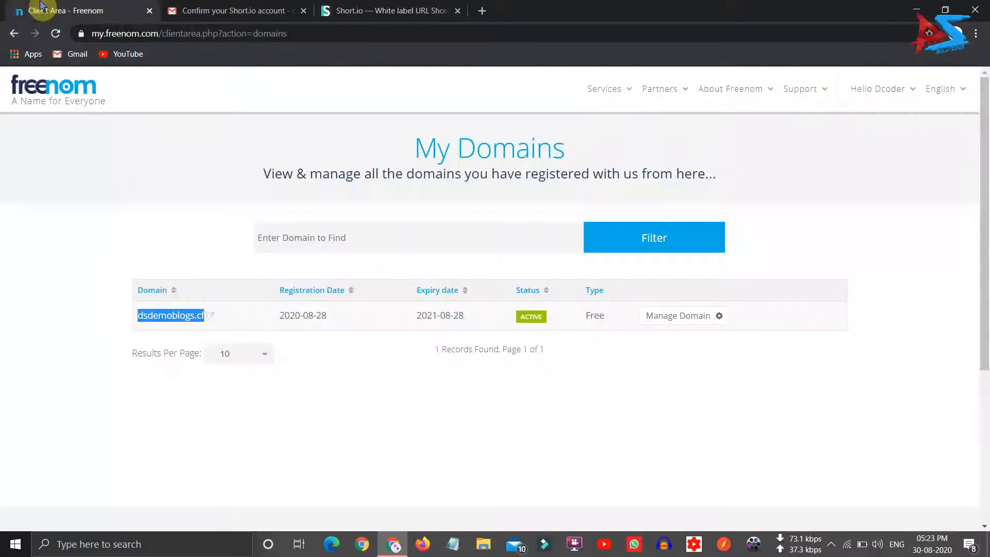
pyautogui.click(695, 321)
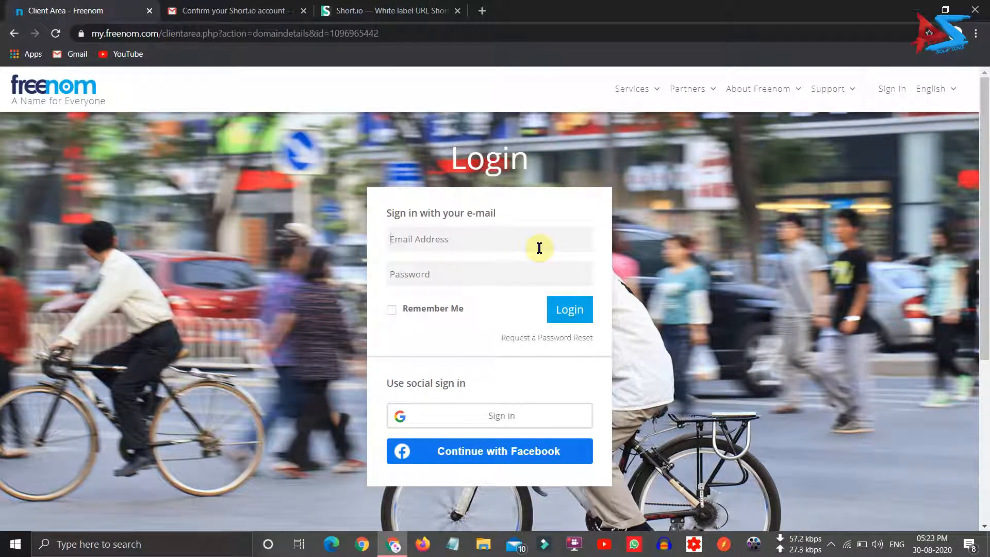
pyautogui.click(497, 415)
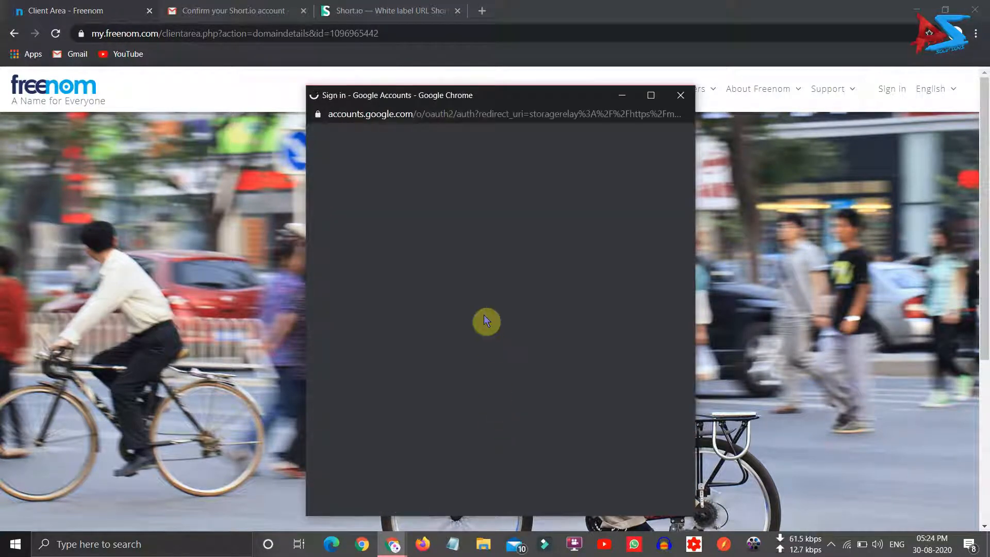
pyautogui.click(456, 278)
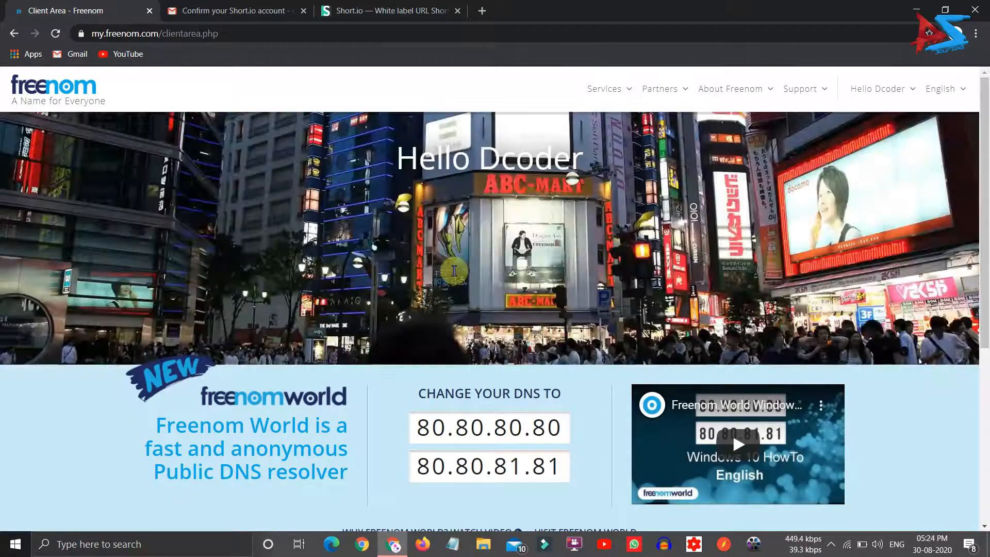
# Open the Freenom DNS management of dsdemoblogs.cf from the list of own domains
pyautogui.scroll(-2, 451, 271)
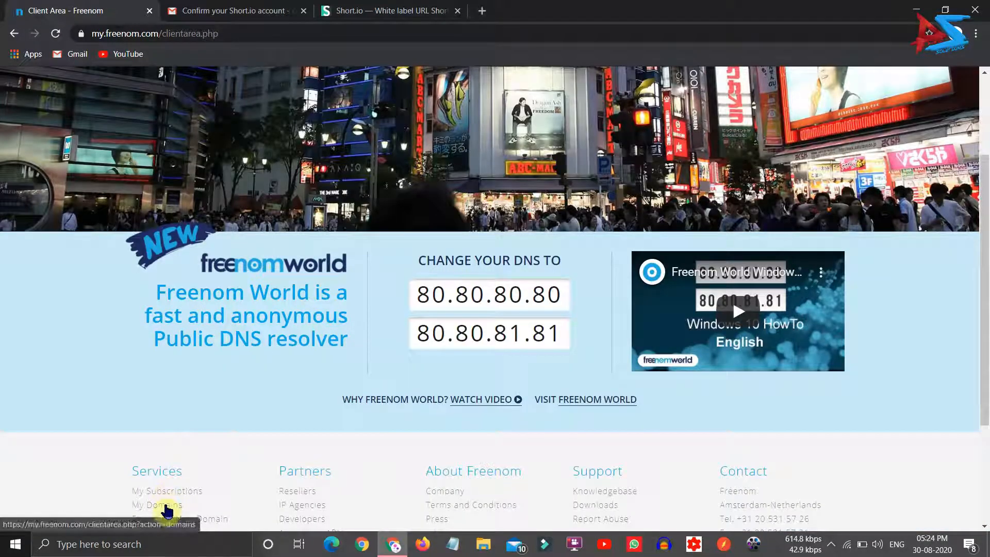
pyautogui.click(165, 506)
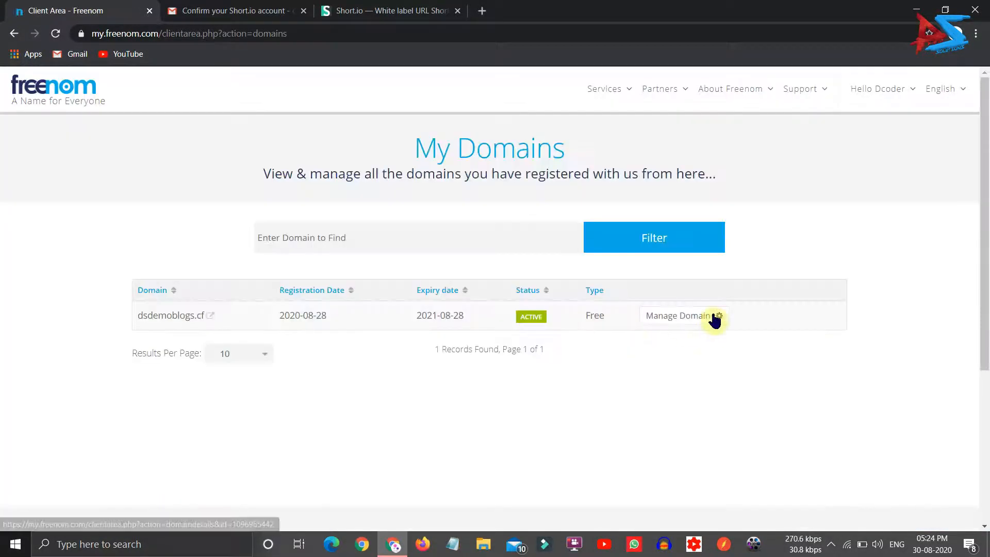
pyautogui.click(671, 326)
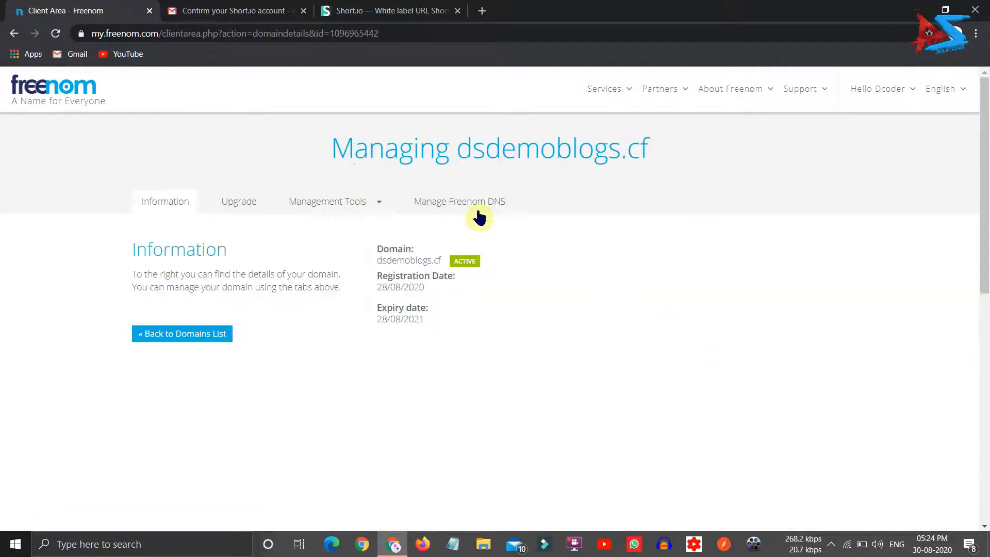
pyautogui.click(465, 204)
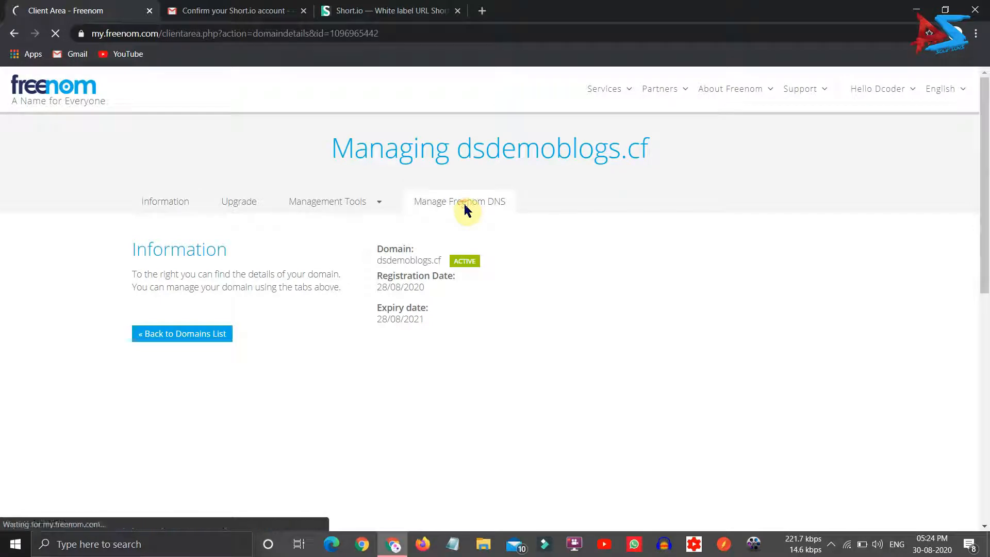
# Copy the address 52.21.33.16 from the Short.io DNS instructions into the target of the new A record in Freenom
pyautogui.click(407, 11)
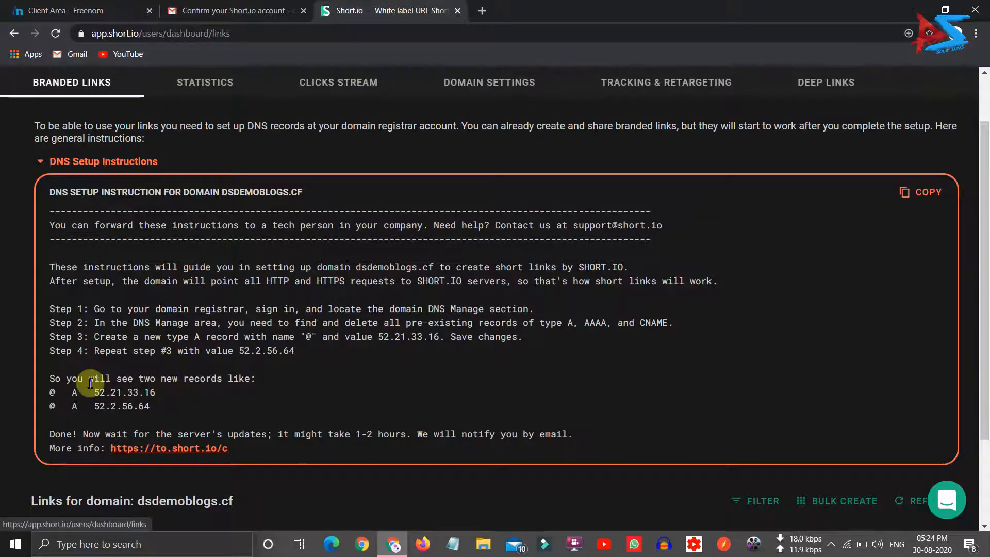
pyautogui.moveTo(157, 393); pyautogui.dragTo(92, 390)
pyautogui.hotkey('ctrl', 'c')
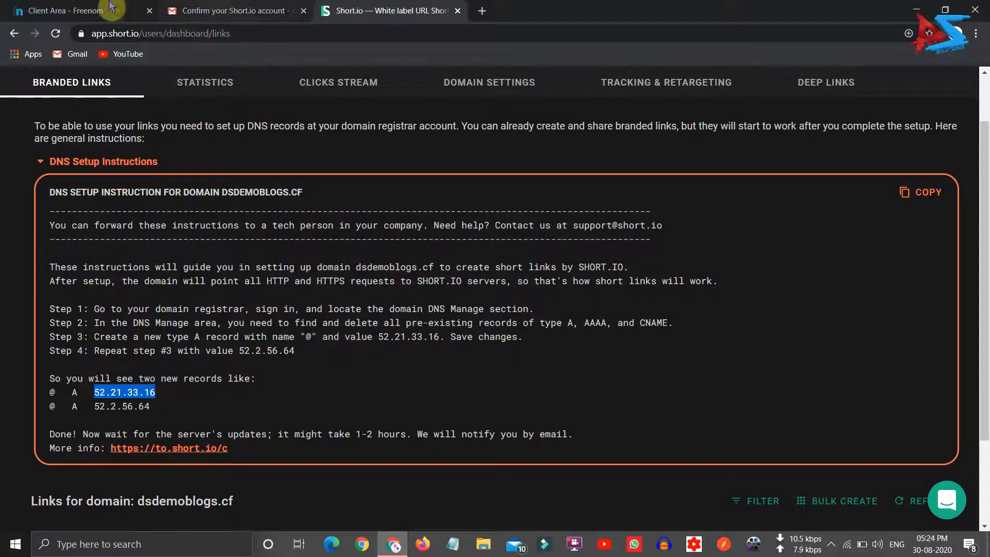
pyautogui.click(94, 7)
pyautogui.scroll(-3, 371, 423)
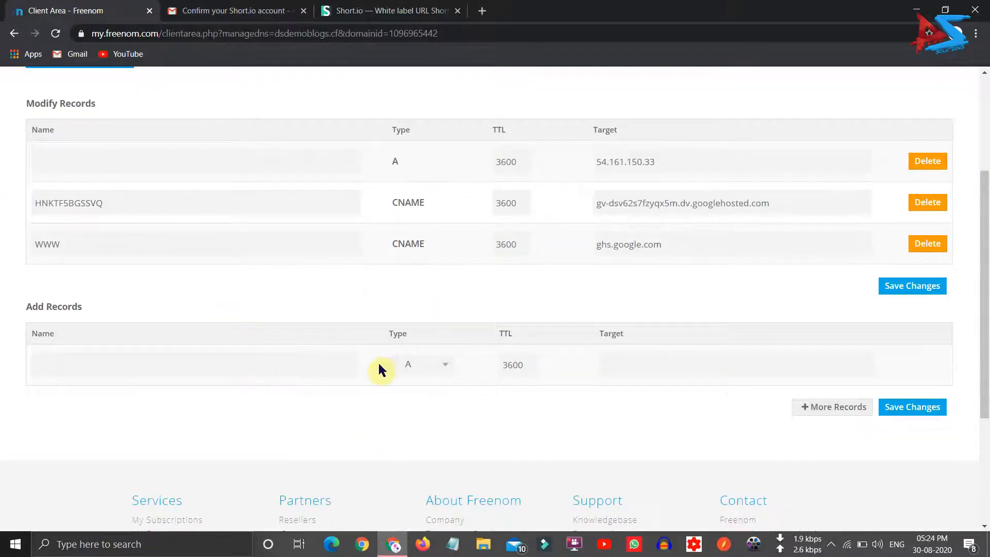
pyautogui.click(608, 364)
pyautogui.hotkey('ctrl', 'v')
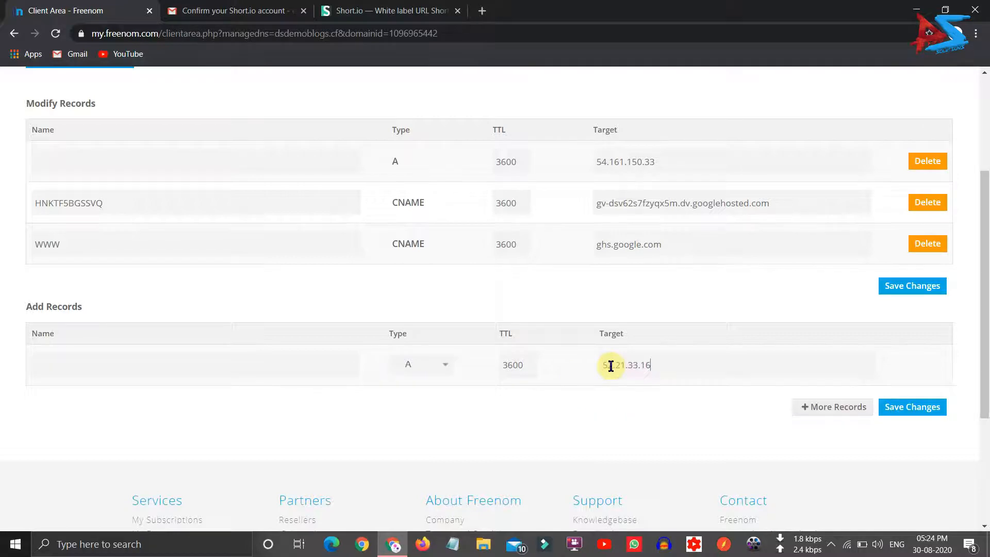
# Add a second A record in Freenom with the target 52.2.56.64 copied from the Short.io DNS instructions
pyautogui.click(379, 11)
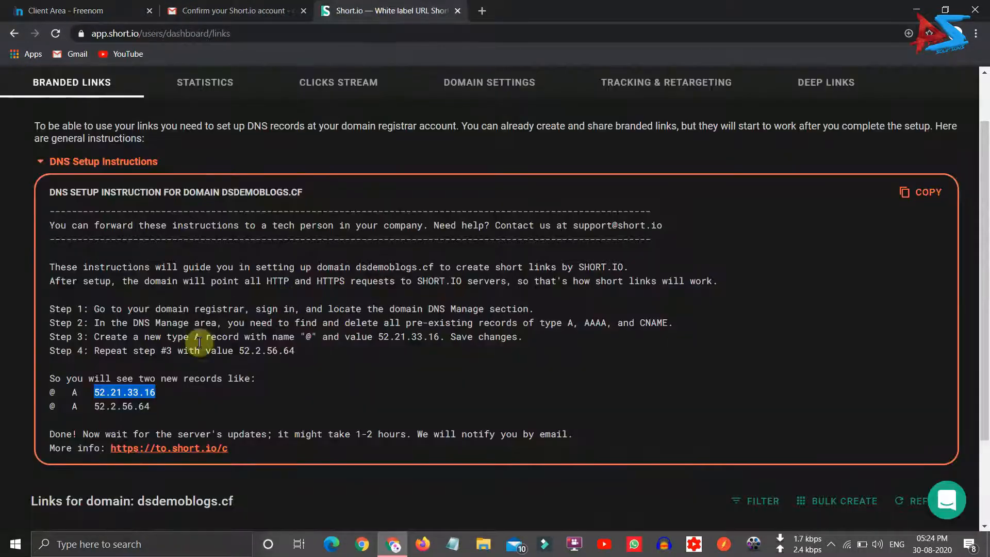
pyautogui.moveTo(152, 406); pyautogui.dragTo(95, 405)
pyautogui.hotkey('ctrl', 'c')
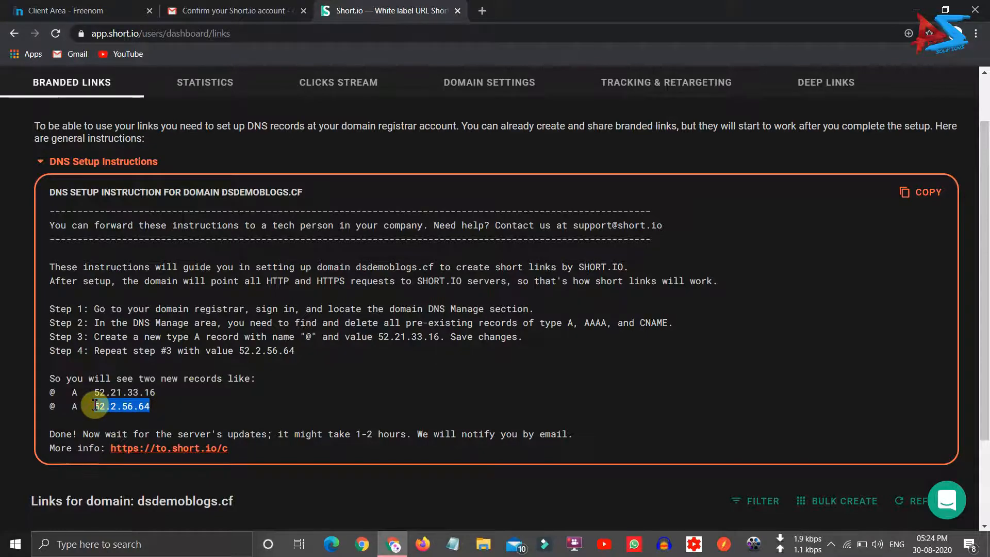
pyautogui.click(206, 10)
pyautogui.click(62, 11)
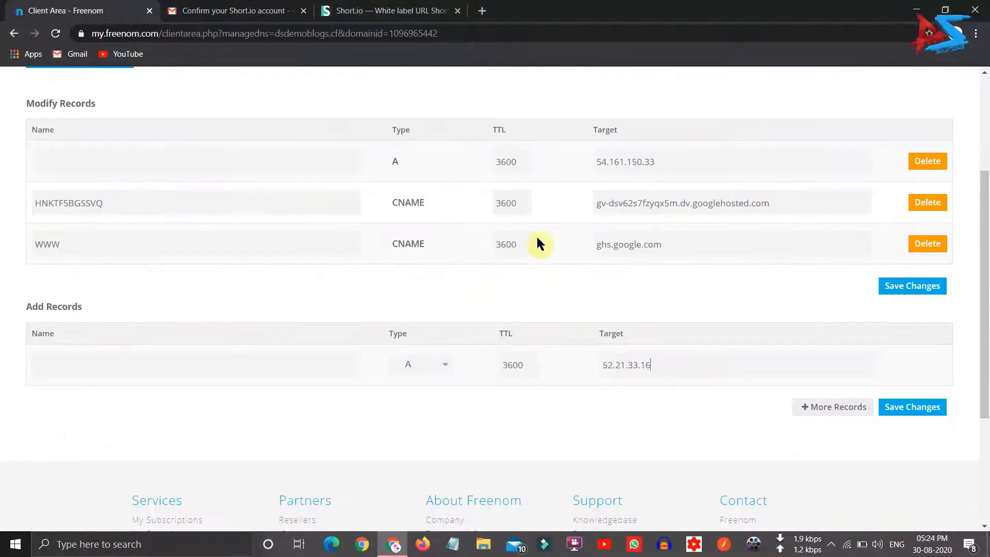
pyautogui.click(835, 407)
pyautogui.click(667, 374)
pyautogui.hotkey('ctrl', 'v')
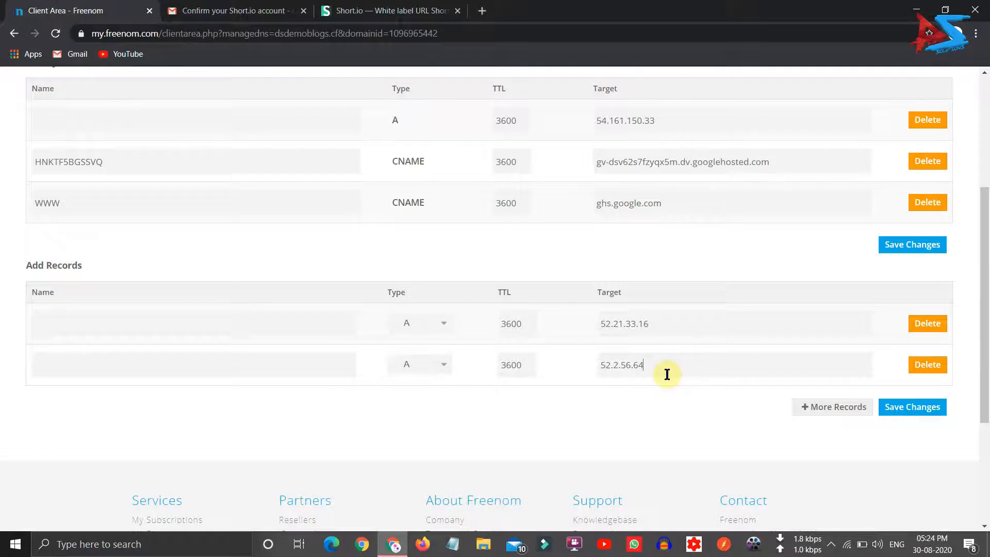
# Save the two new A records for dsdemoblogs.cf in Freenom and return to the Short.io dashboard
pyautogui.click(924, 411)
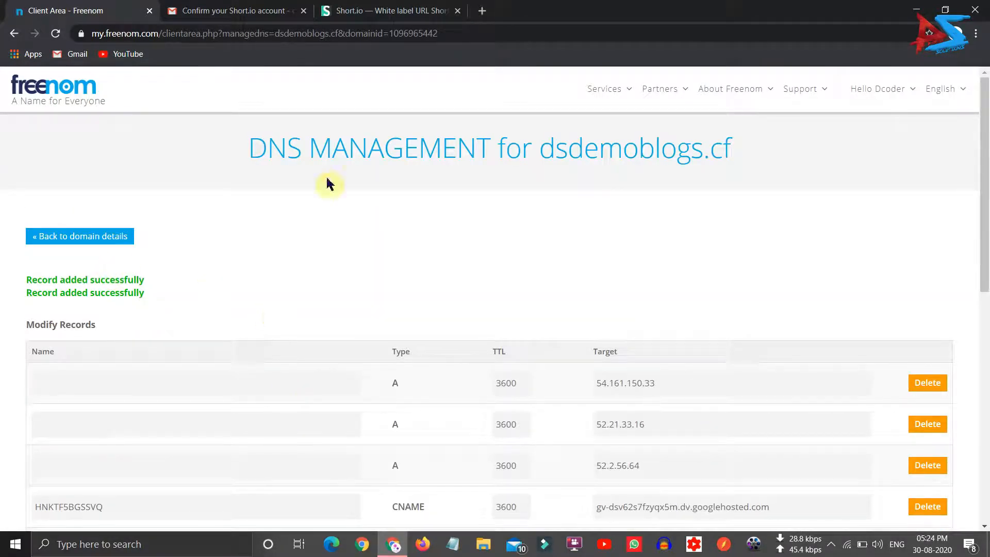
pyautogui.click(392, 11)
pyautogui.scroll(-2, 357, 245)
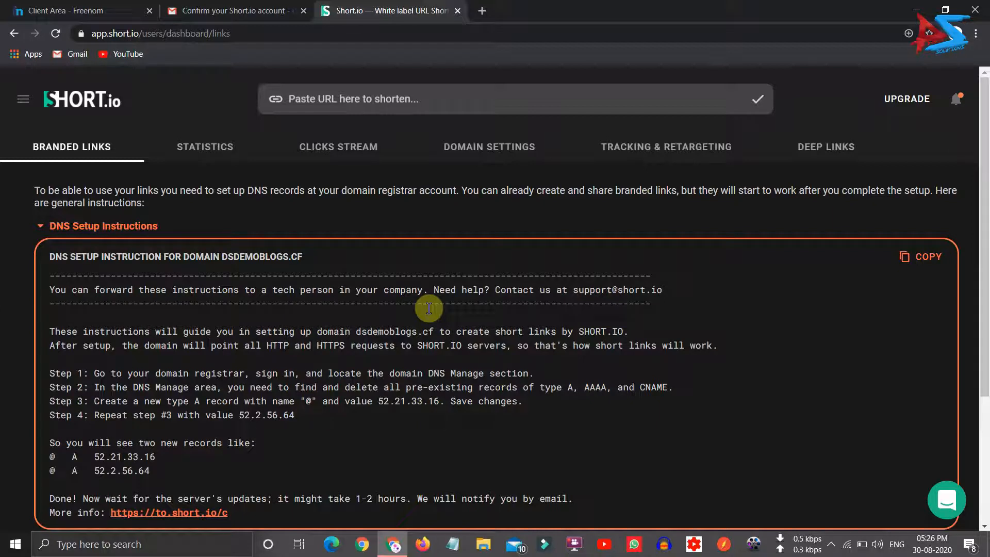
pyautogui.click(314, 103)
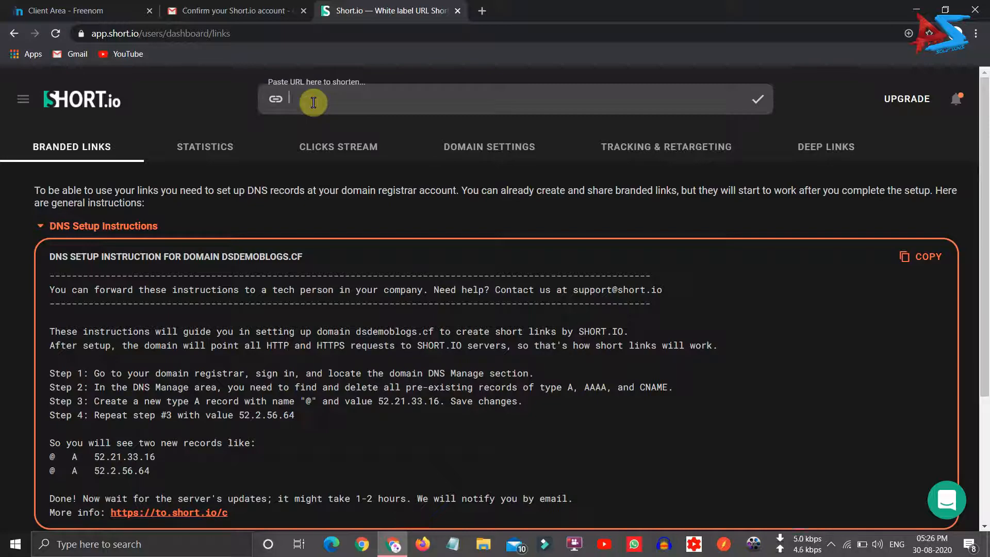
pyautogui.write('www.google.com')
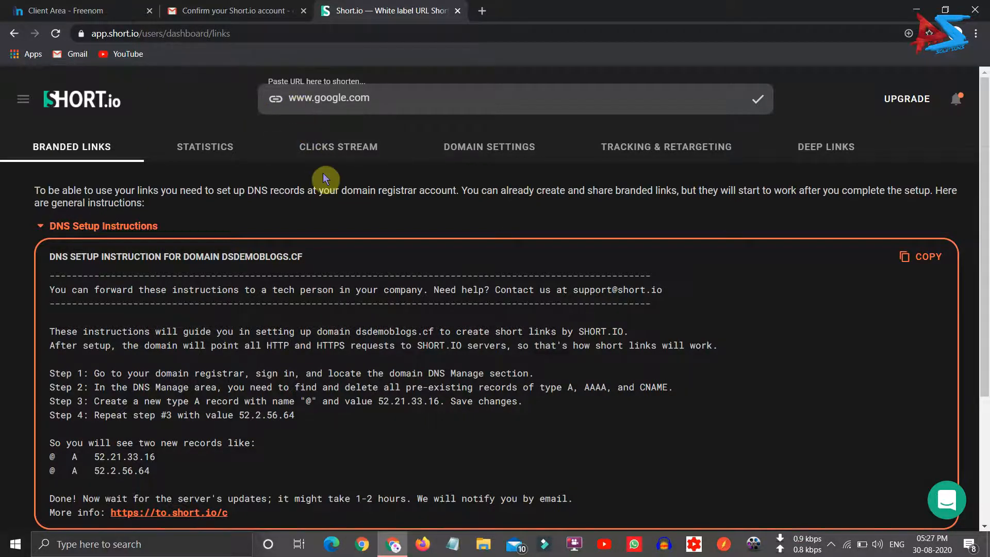
pyautogui.scroll(-5, 323, 175)
pyautogui.scroll(5, 323, 176)
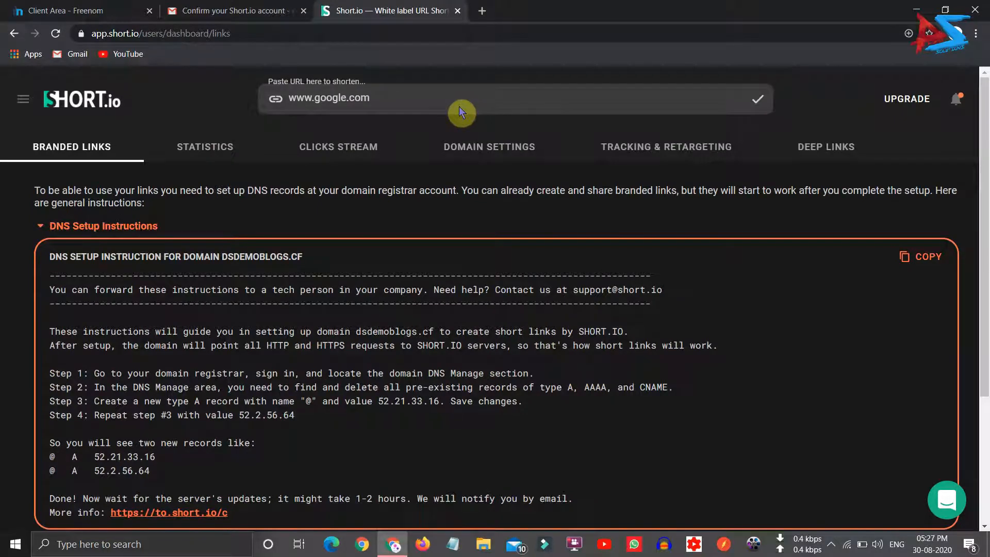
pyautogui.press('Return')
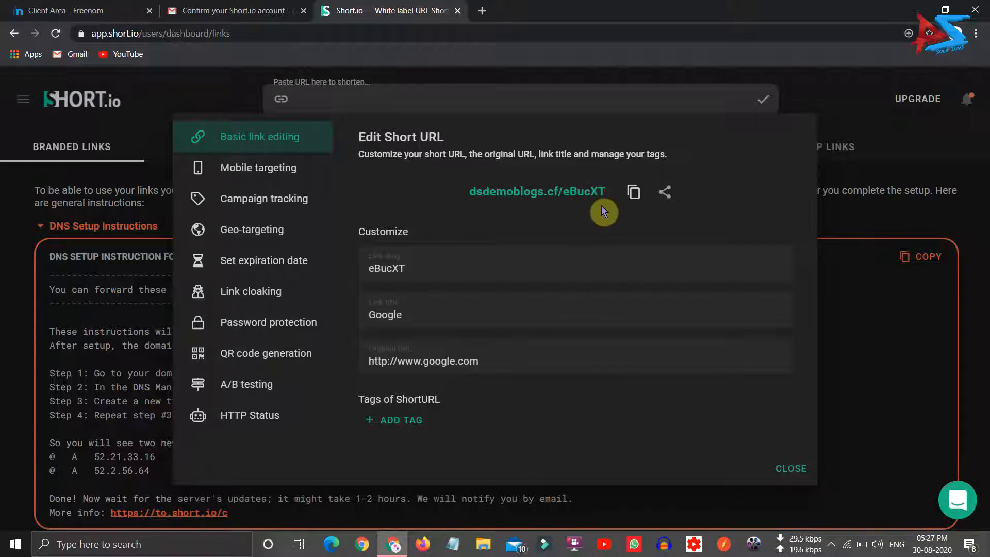
# Change the short link's slug to google, copy the link and save the edited short URL
pyautogui.moveTo(606, 196); pyautogui.dragTo(563, 196)
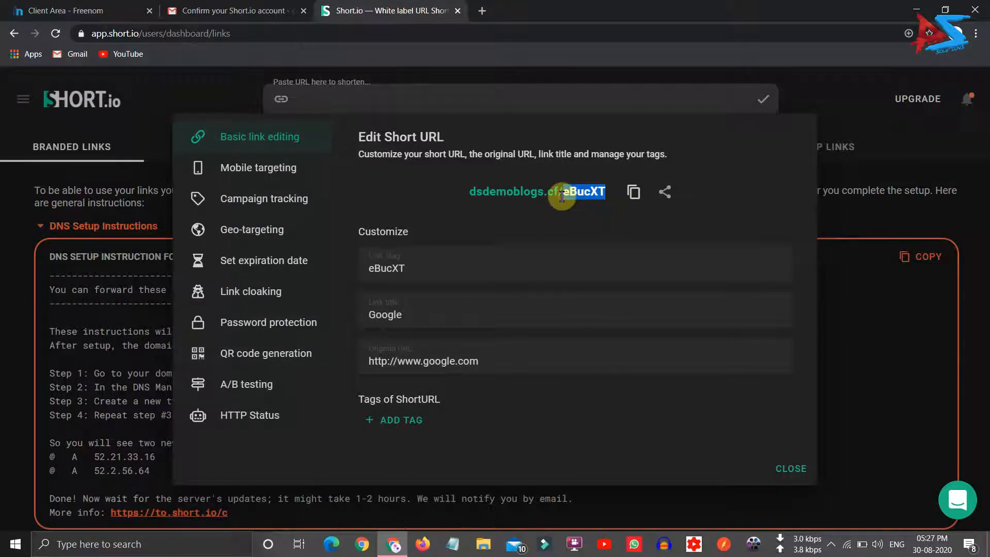
pyautogui.click(452, 271)
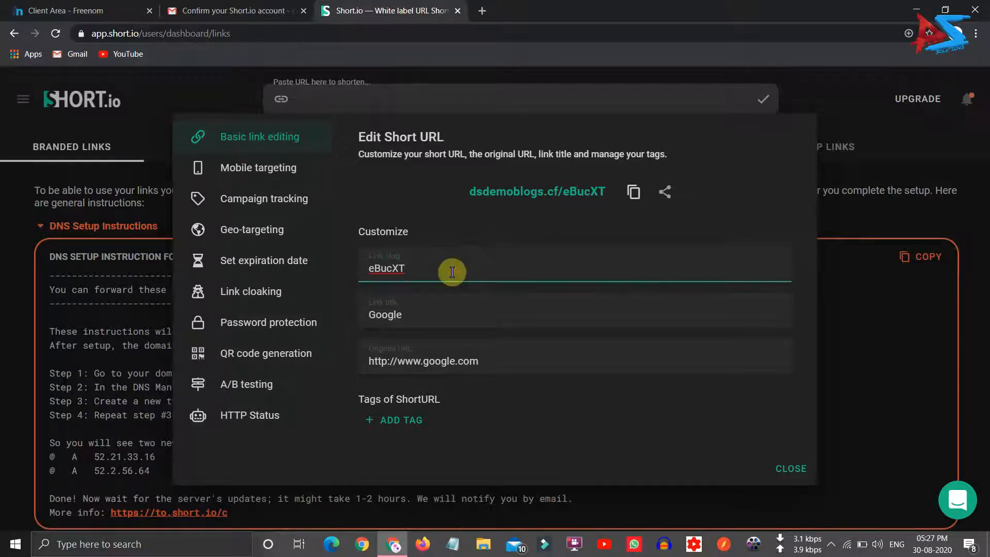
pyautogui.moveTo(451, 270); pyautogui.dragTo(338, 267)
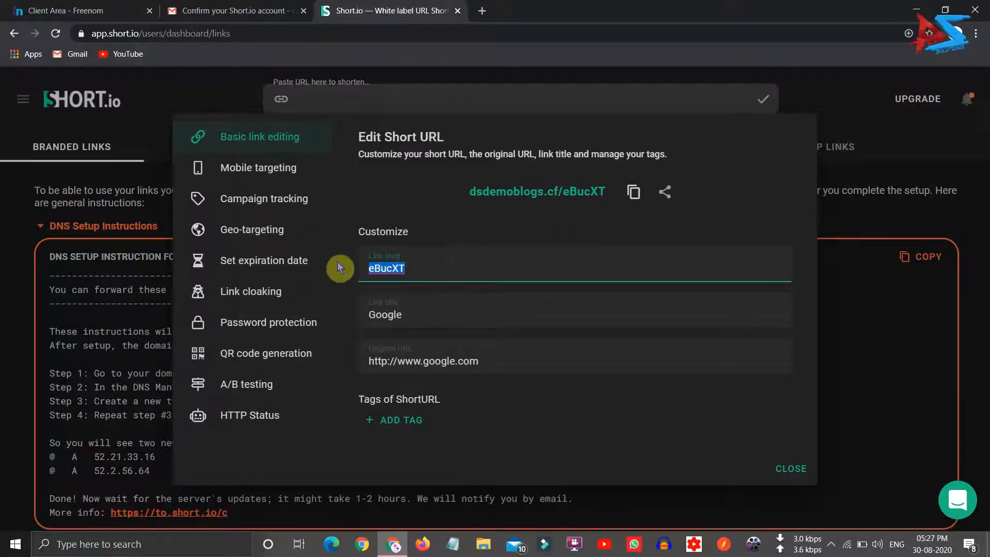
pyautogui.write('google')
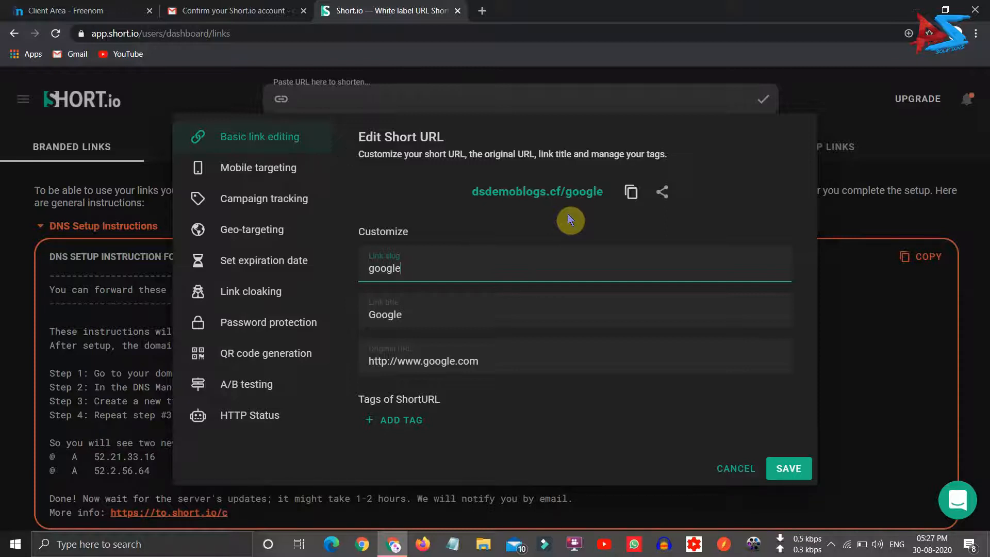
pyautogui.click(630, 194)
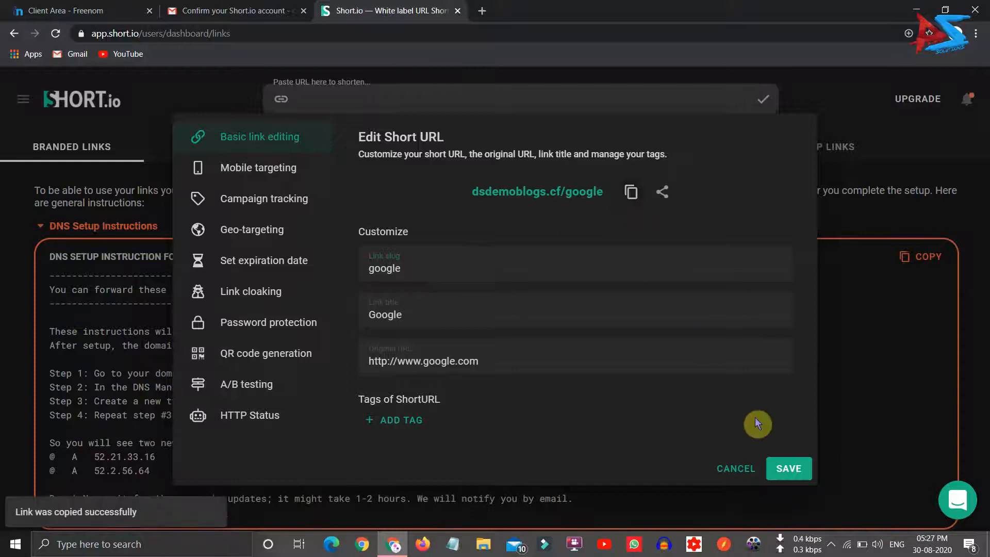
pyautogui.click(790, 470)
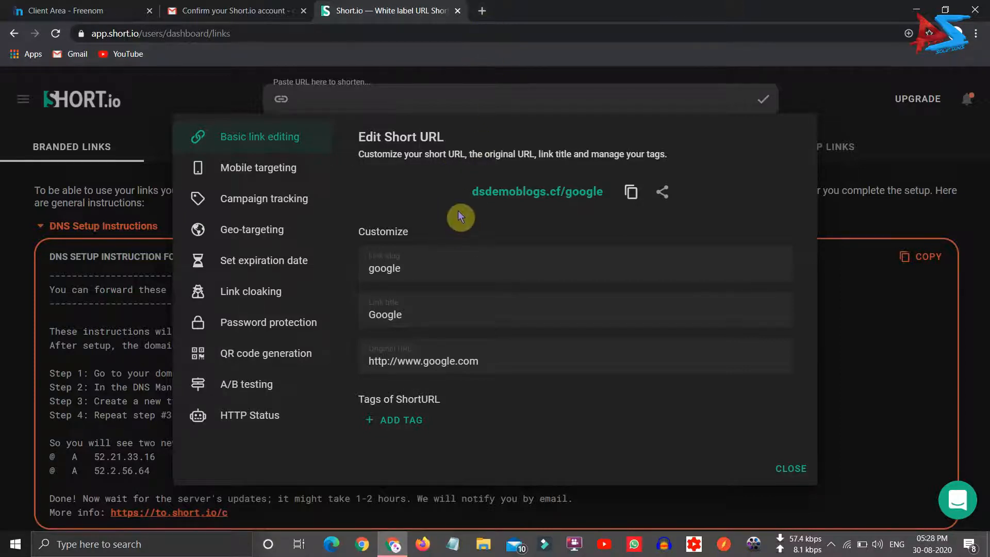
# Try the copied short link dsdemoblogs.cf/eBucXT in a new browser tab, and review the saved DNS records in Freenom
pyautogui.click(481, 11)
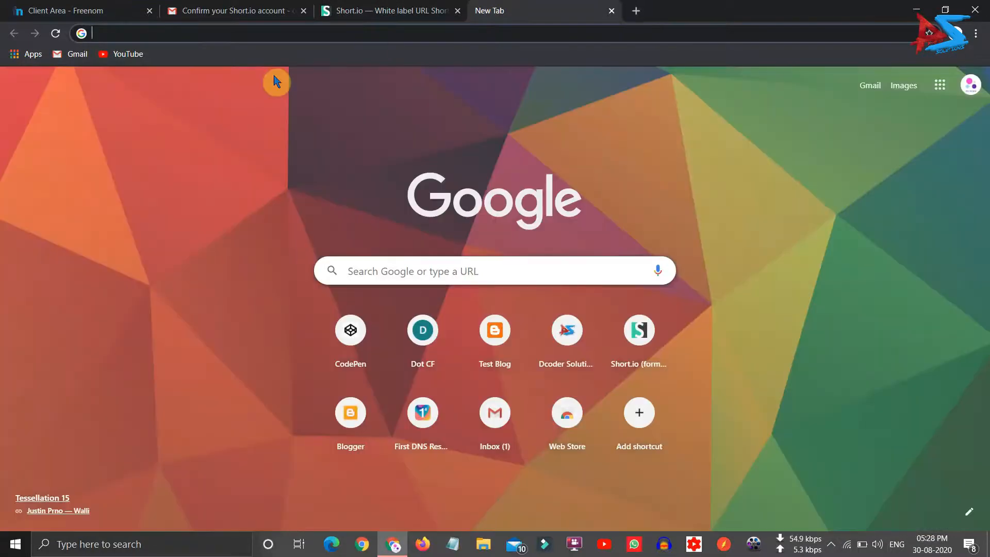
pyautogui.hotkey('ctrl', 'v')
pyautogui.press('Return')
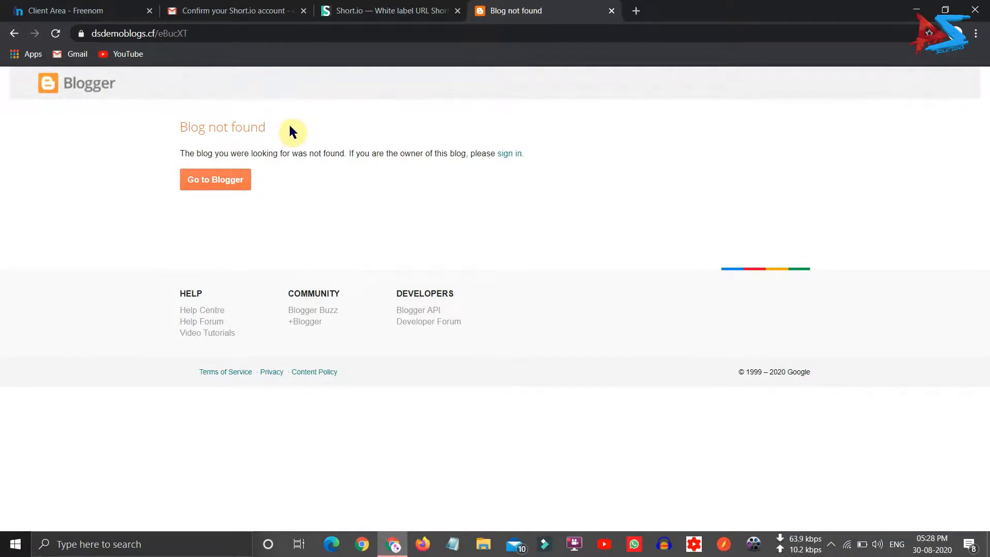
pyautogui.click(14, 34)
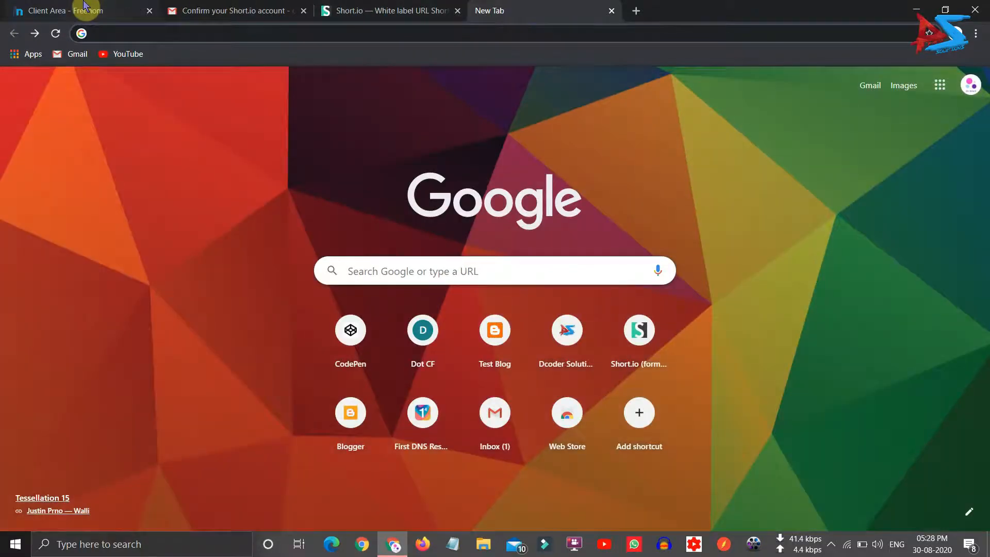
pyautogui.click(84, 7)
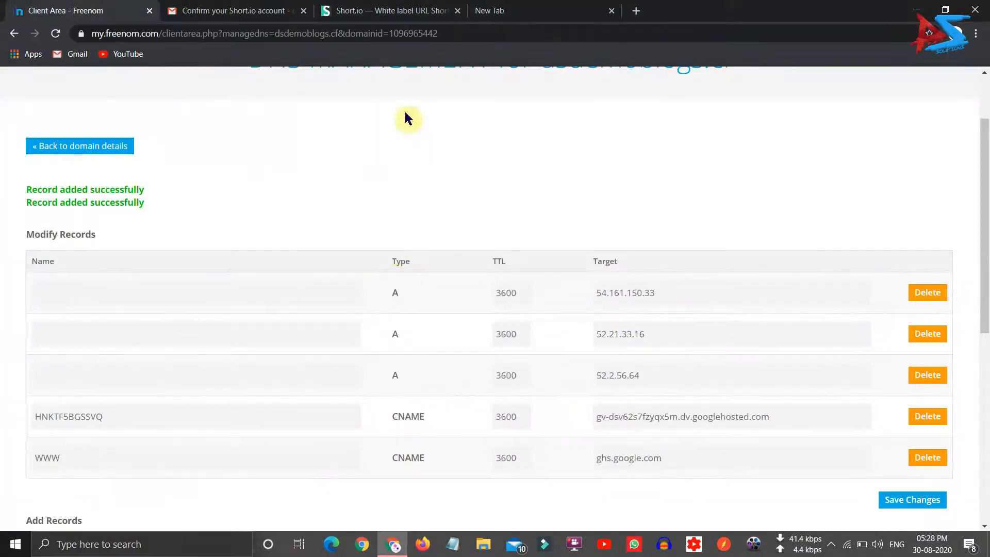
pyautogui.click(515, 8)
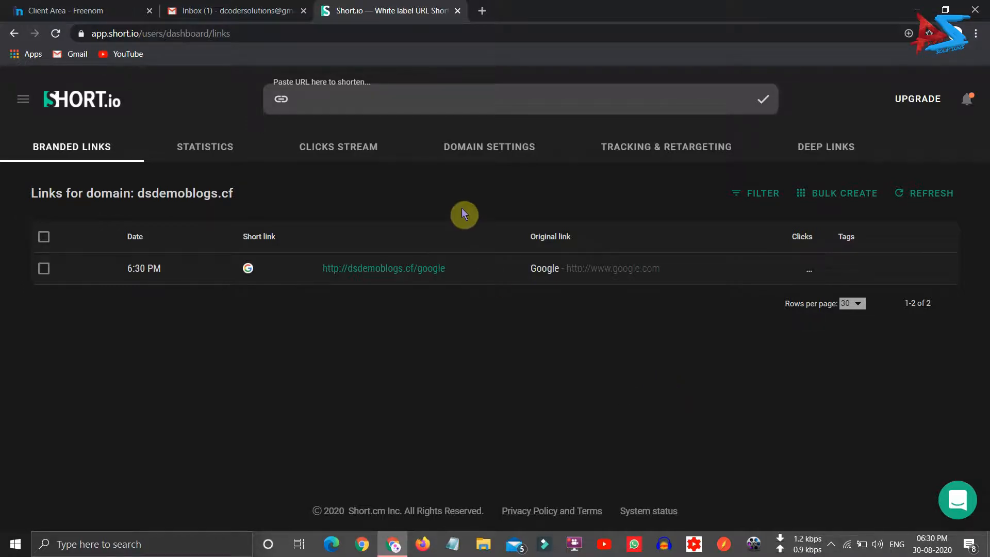
# Open the Short.io domain settings of dsdemoblogs.cf and refresh the domain status to check its DNS A record
pyautogui.click(458, 146)
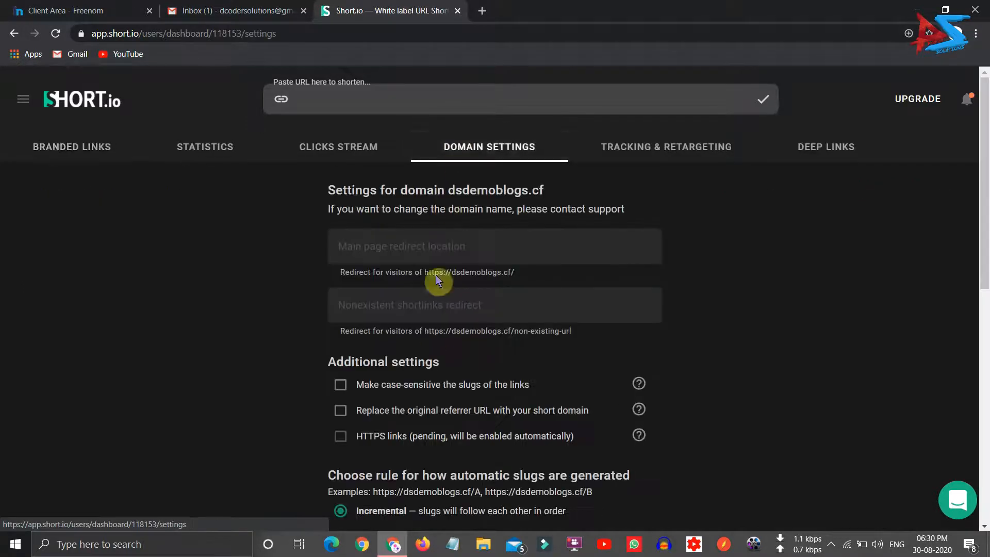
pyautogui.scroll(-7, 437, 335)
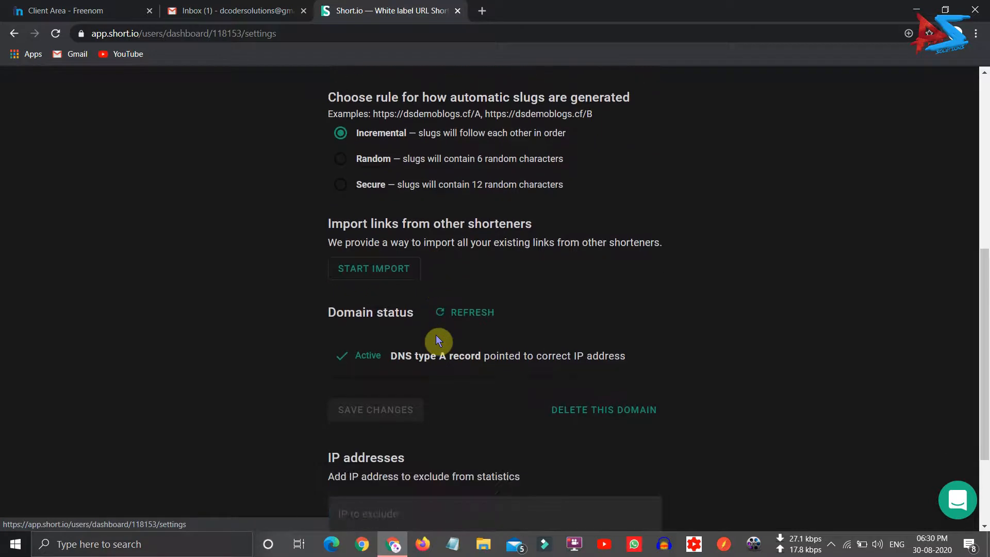
pyautogui.scroll(-2, 437, 340)
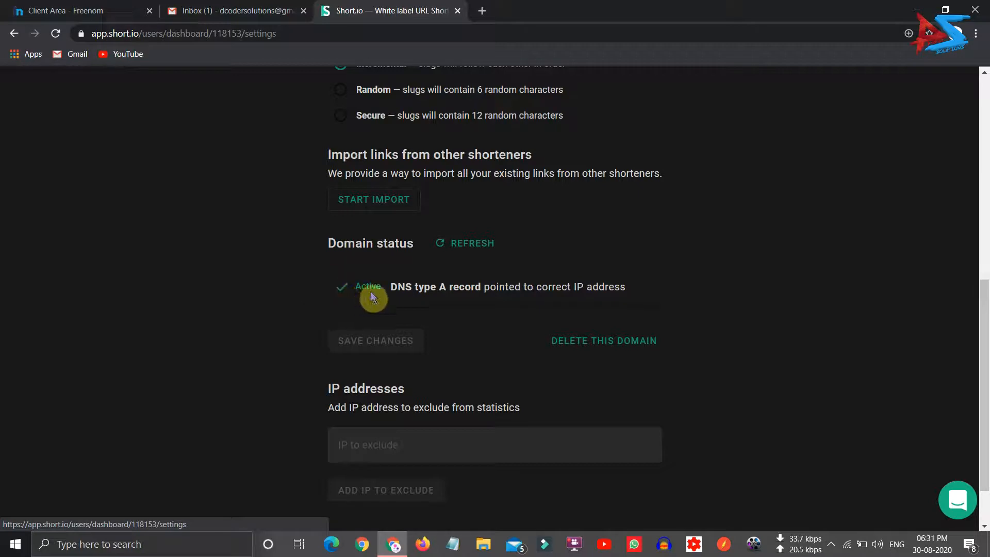
pyautogui.click(459, 243)
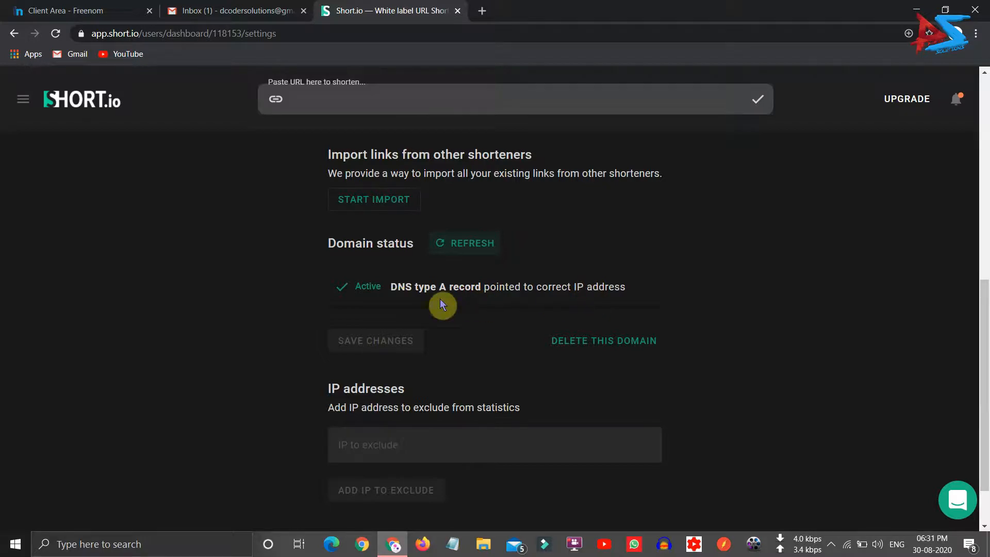
pyautogui.scroll(8, 441, 299)
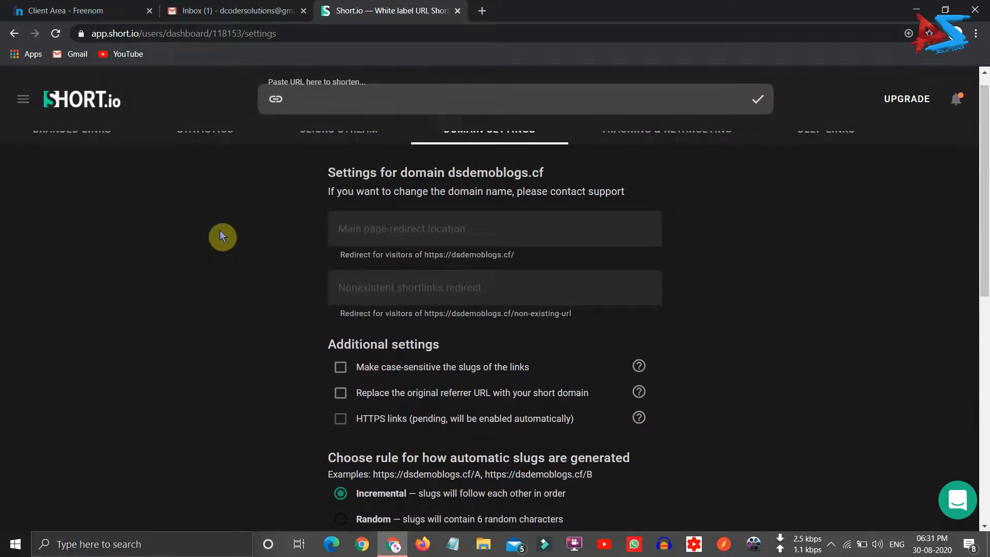
# Copy the short link dsdemoblogs.cf/google from the branded links list and open it in Microsoft Edge to test the redirect
pyautogui.click(27, 150)
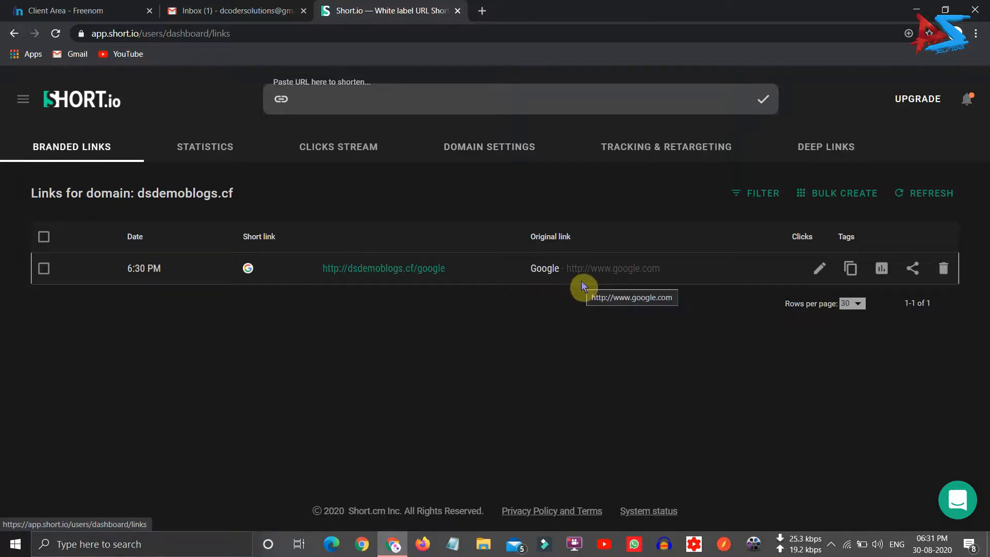
pyautogui.click(848, 276)
pyautogui.click(331, 544)
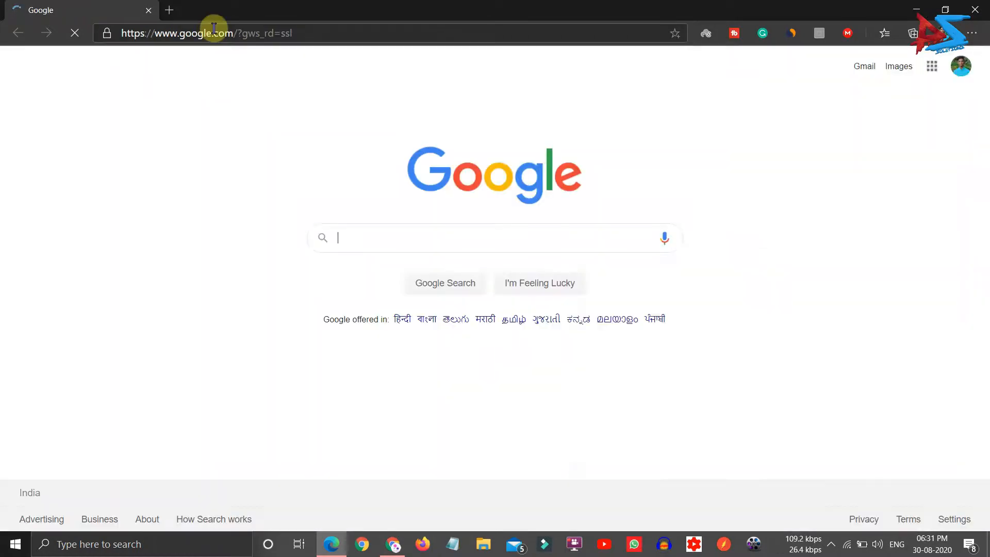
pyautogui.click(216, 33)
pyautogui.hotkey('ctrl', 'v')
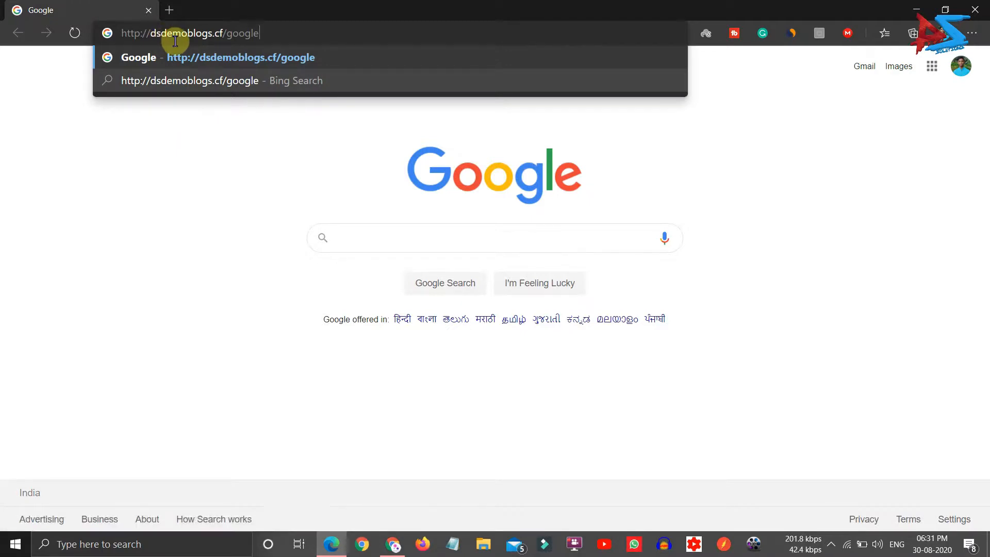
pyautogui.press('Return')
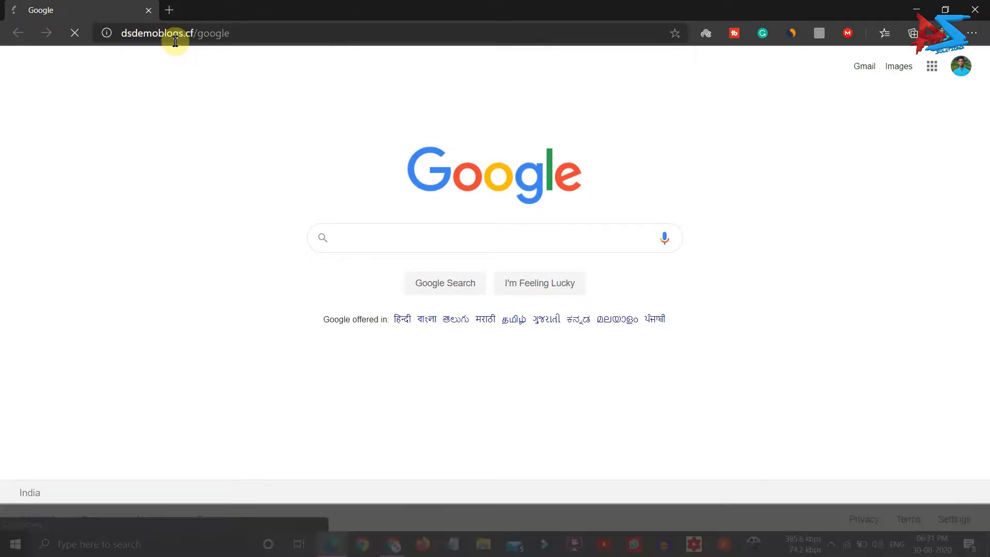